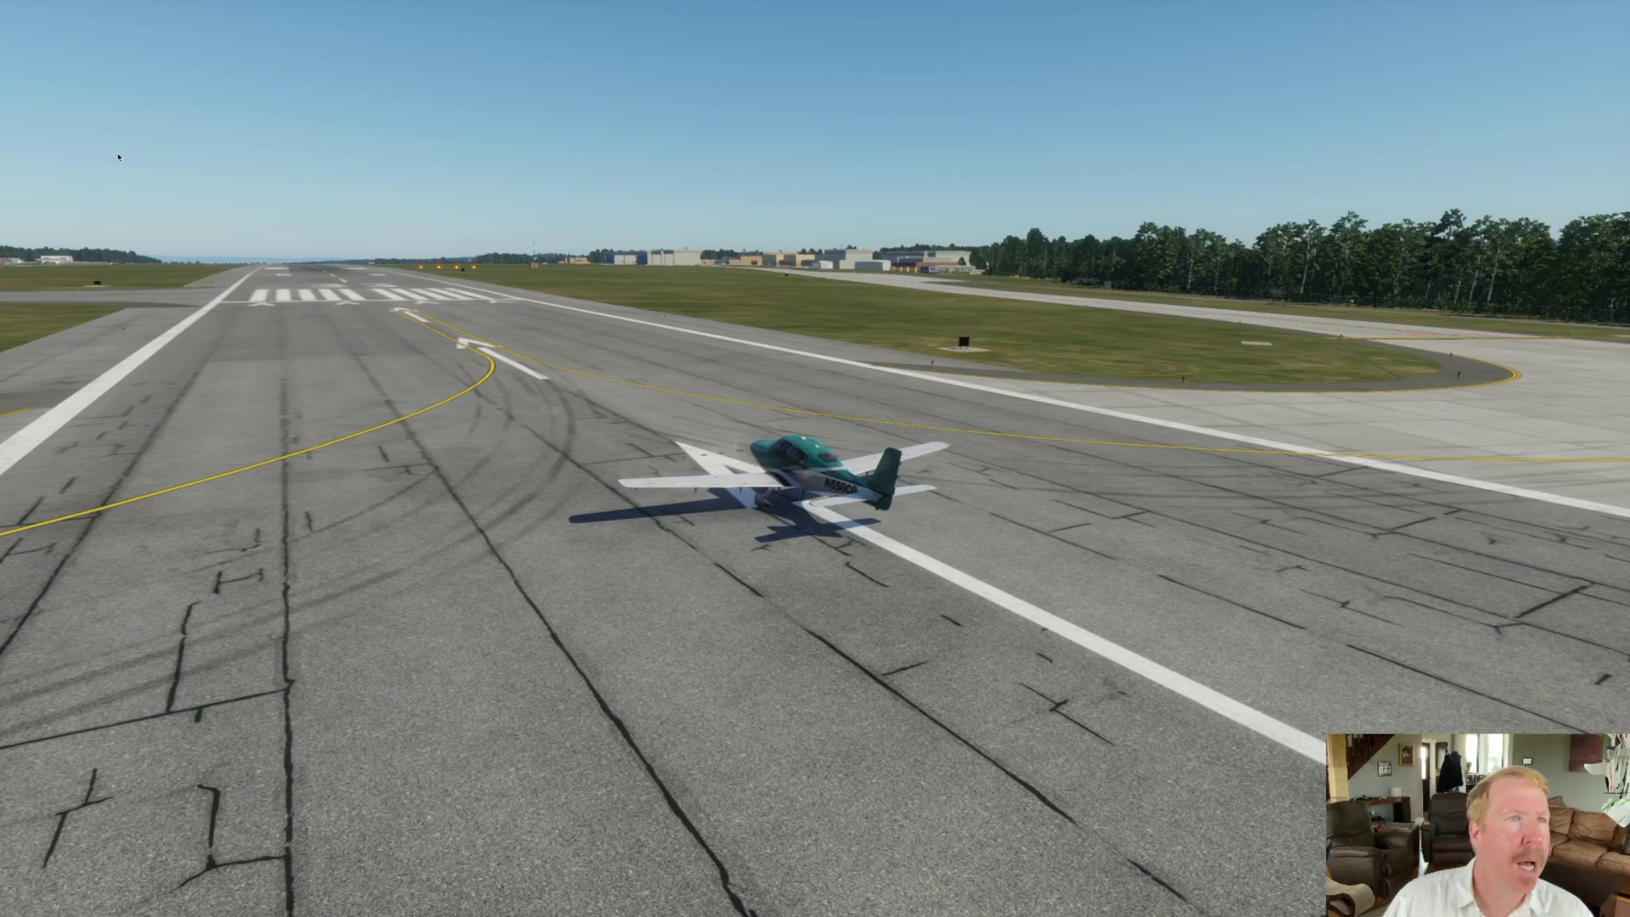
- In Flight Configuration's weather settings, change Manual to Download Real Weather and confirm with Done
{"action": "mouse_move", "coordinate": [78, 5]}
{"action": "left_click", "coordinate": [4, 7]}
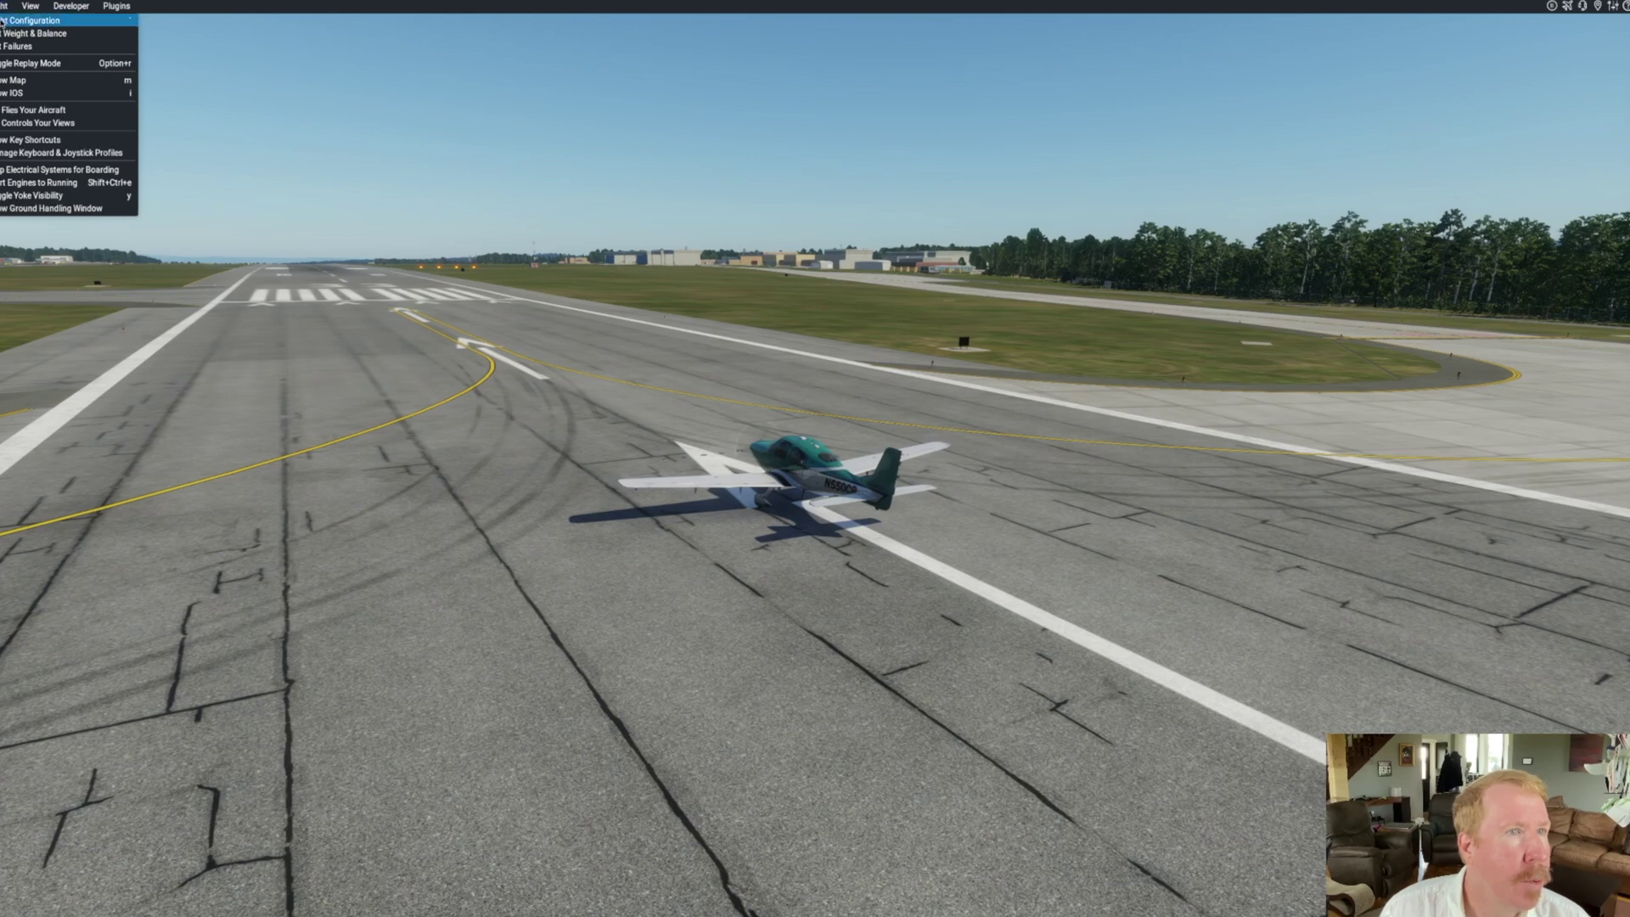
{"action": "left_click", "coordinate": [34, 21]}
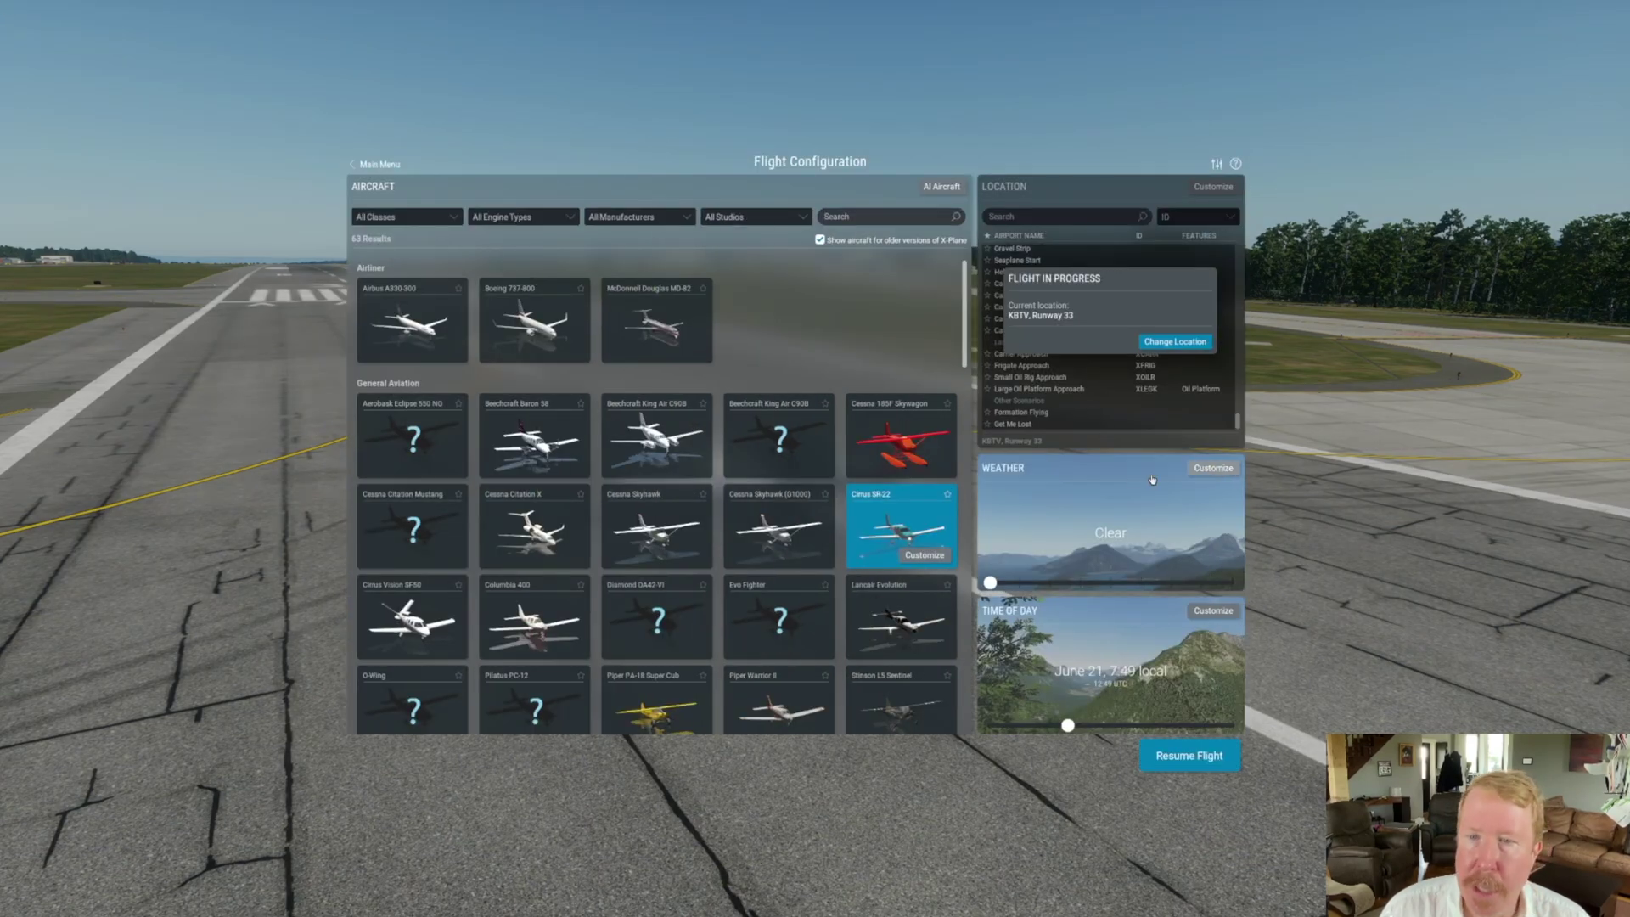
{"action": "left_click", "coordinate": [1223, 467]}
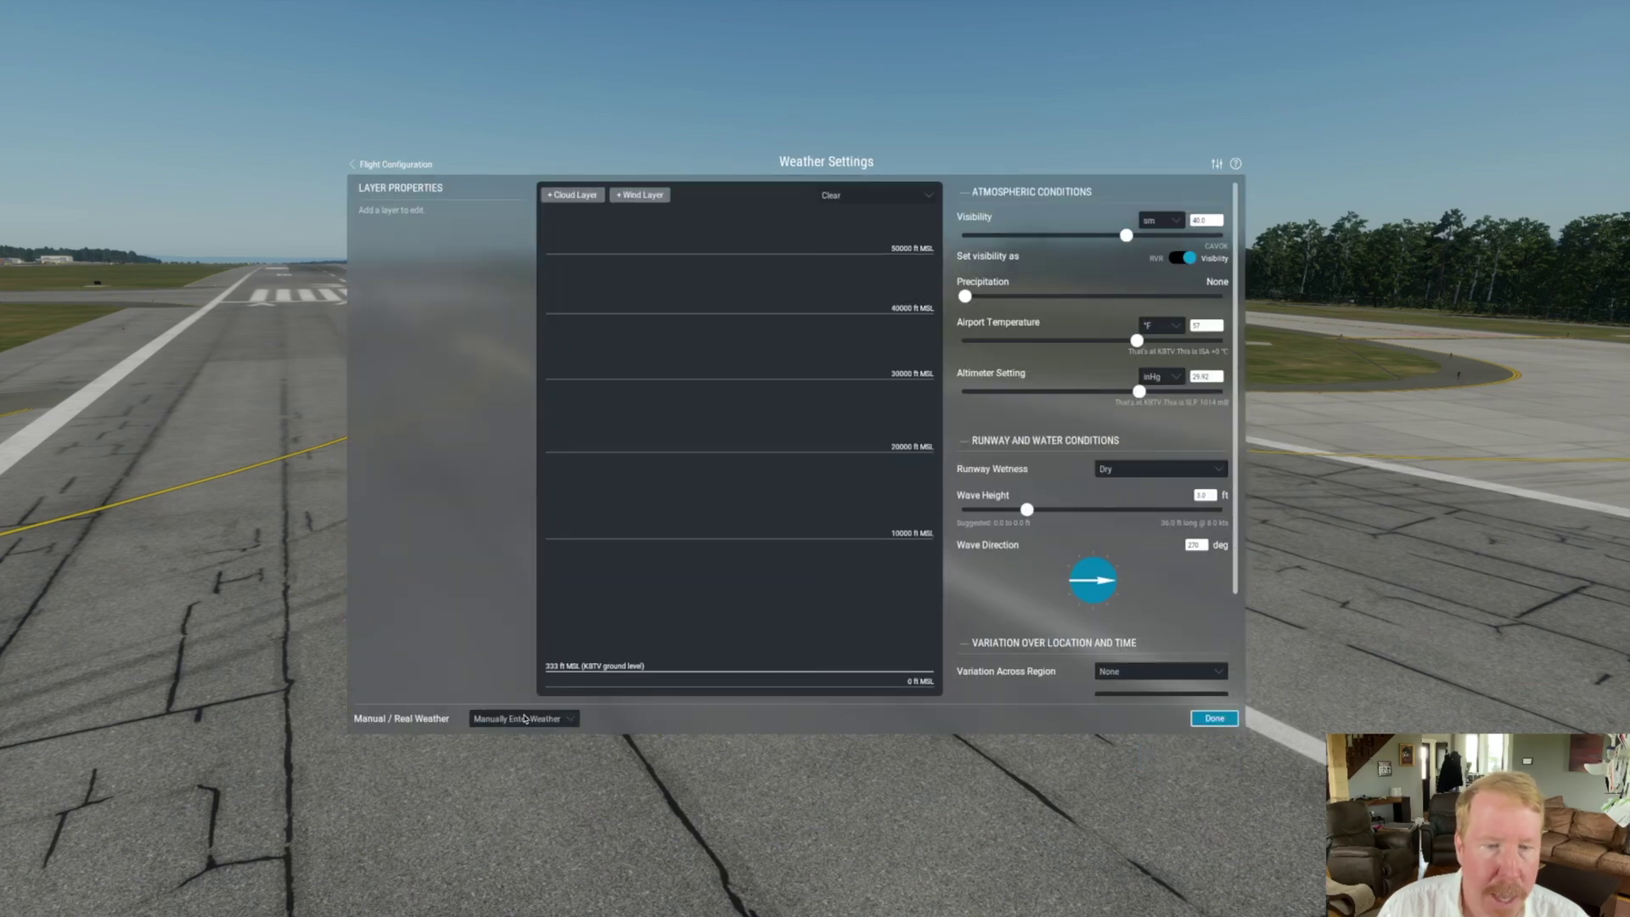
{"action": "left_click", "coordinate": [524, 718]}
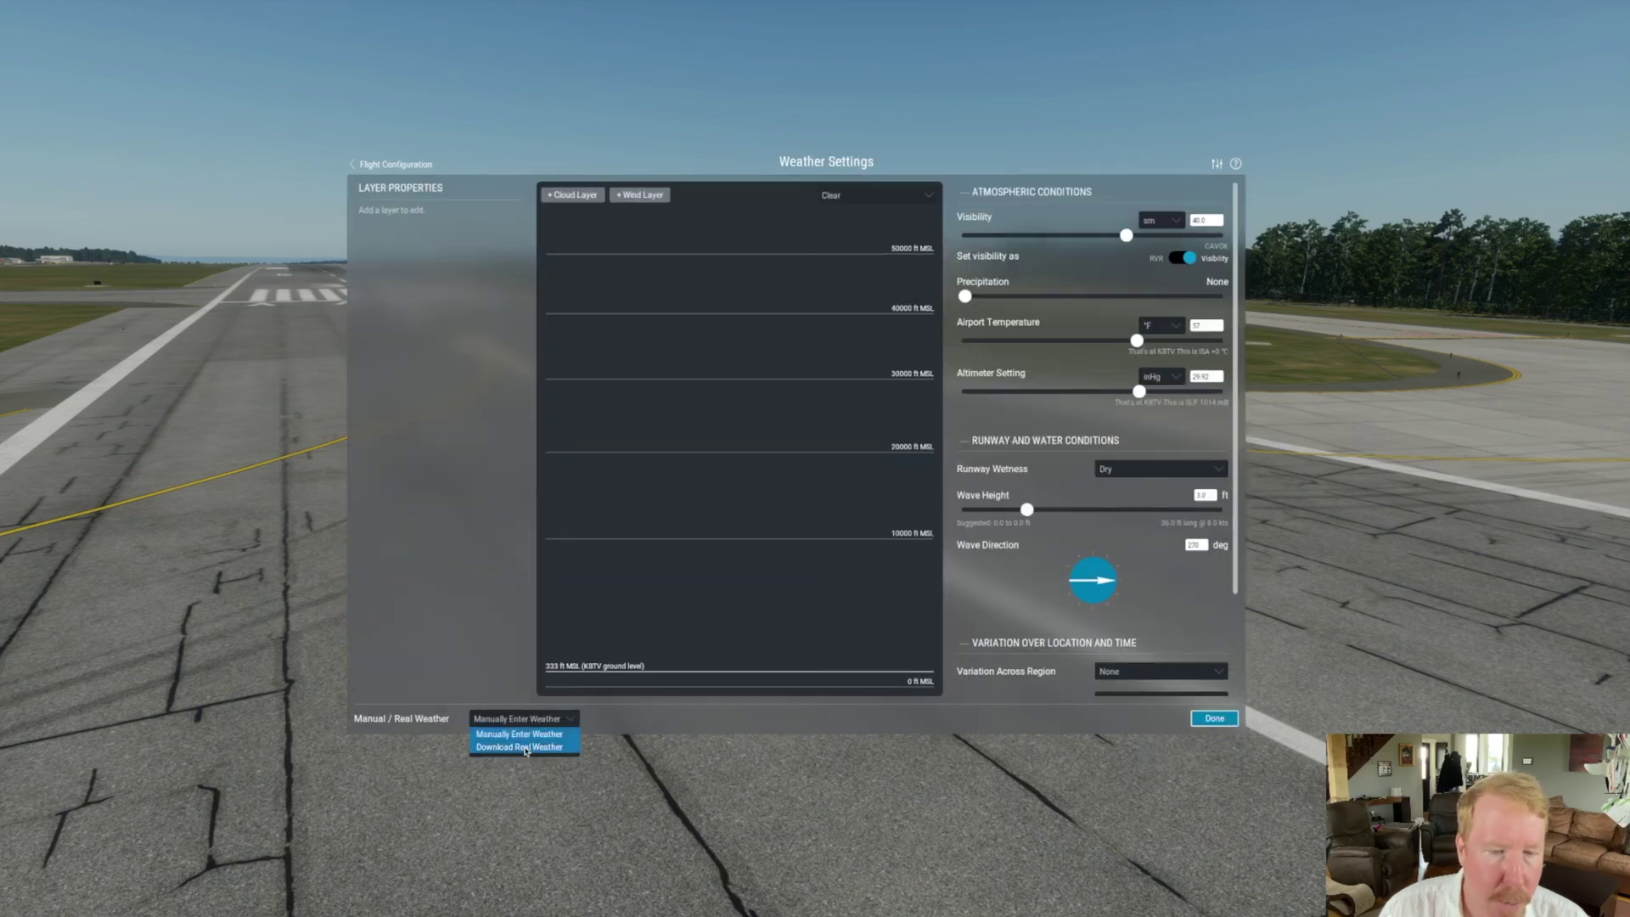
{"action": "left_click", "coordinate": [525, 747]}
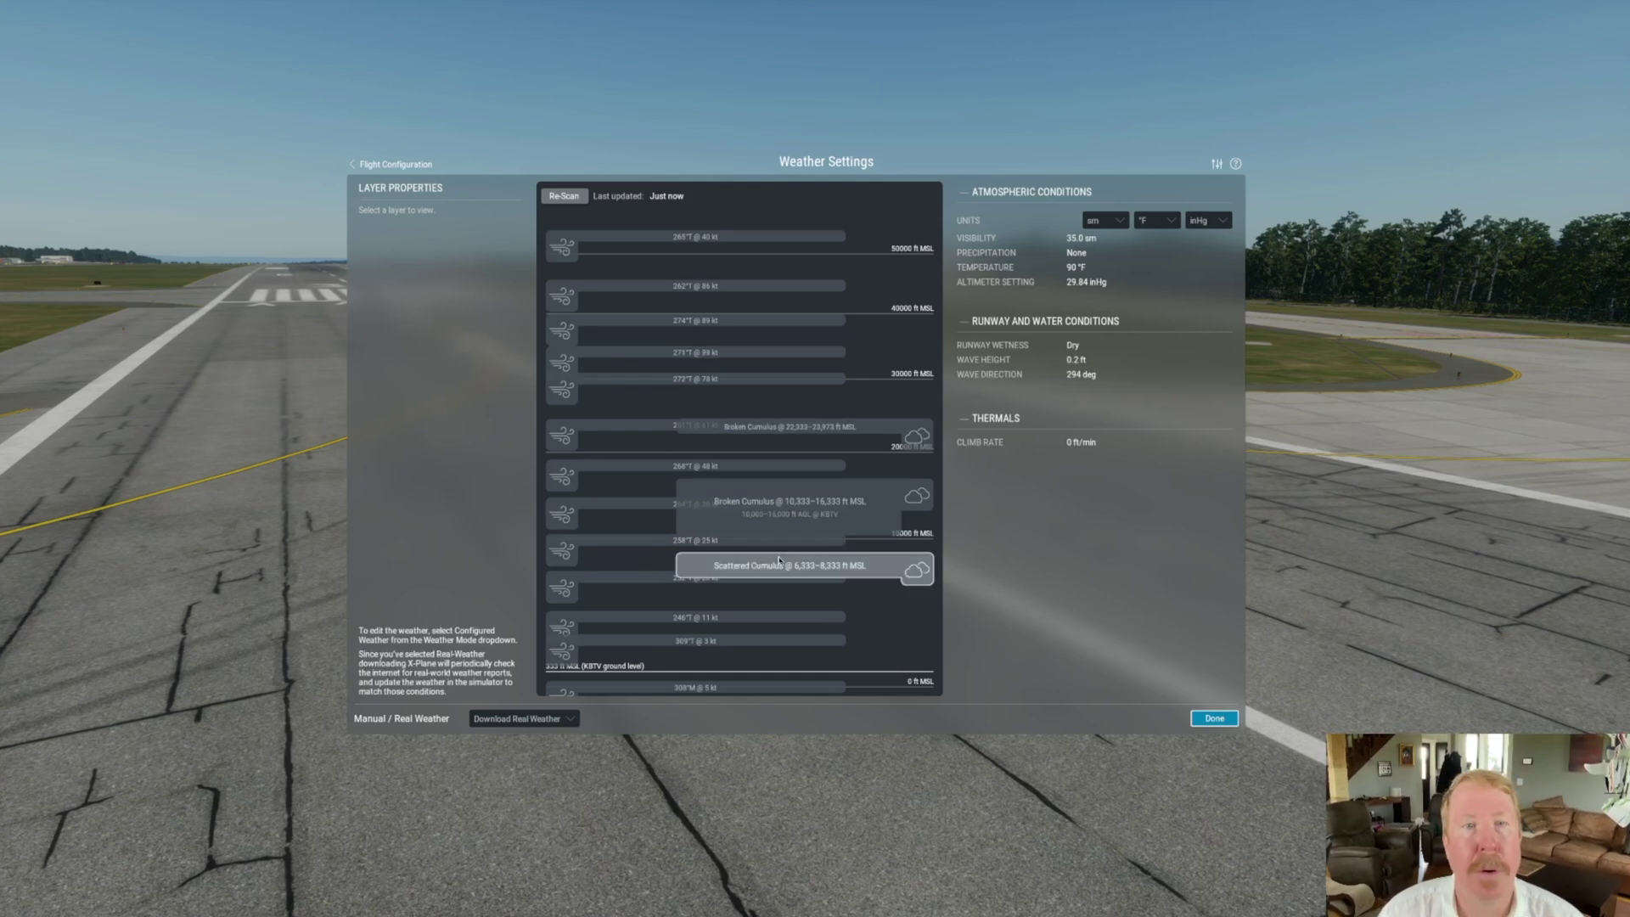
{"action": "left_click", "coordinate": [1213, 719]}
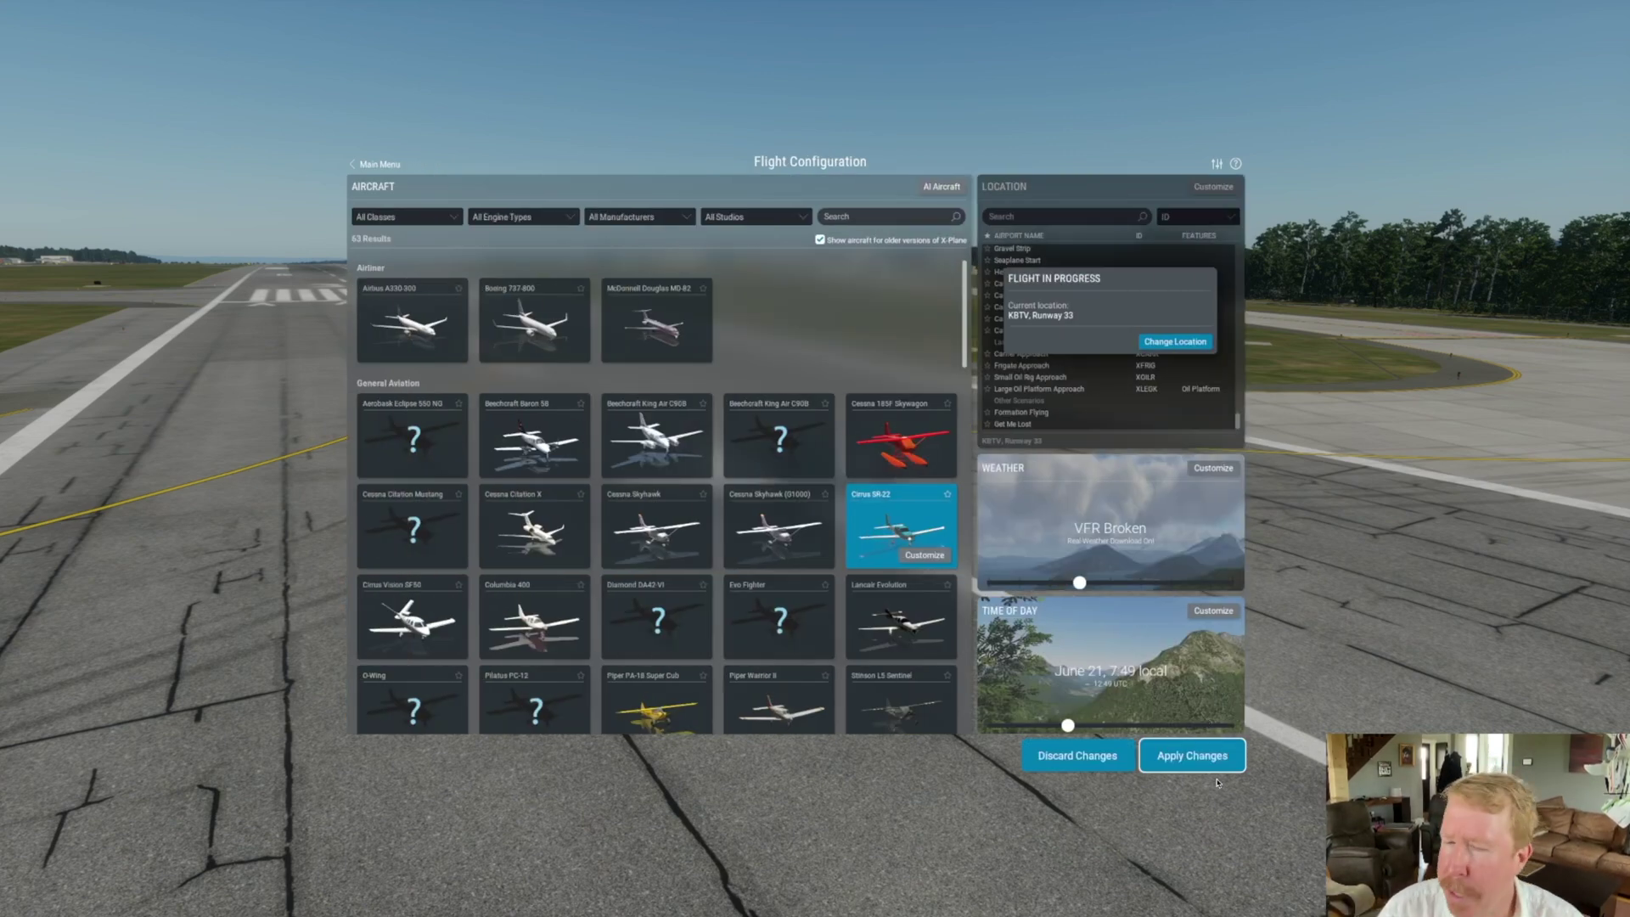
- Apply the pending changes so the real weather downloads and loads over KBTV
{"action": "left_click", "coordinate": [1192, 755]}
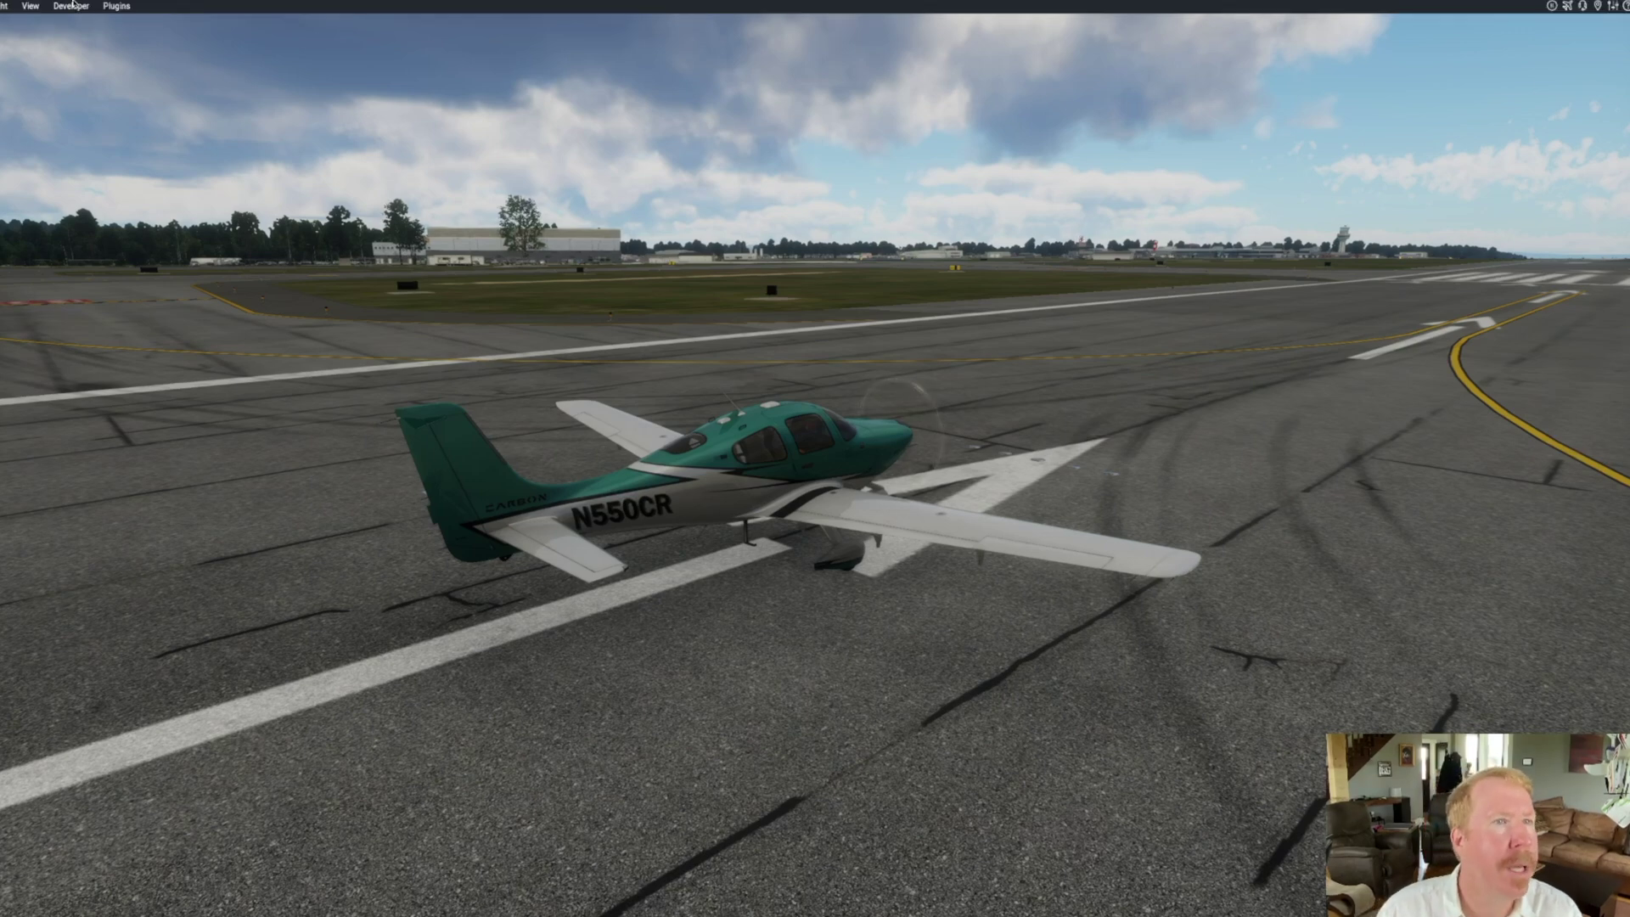
{"action": "left_click", "coordinate": [71, 5]}
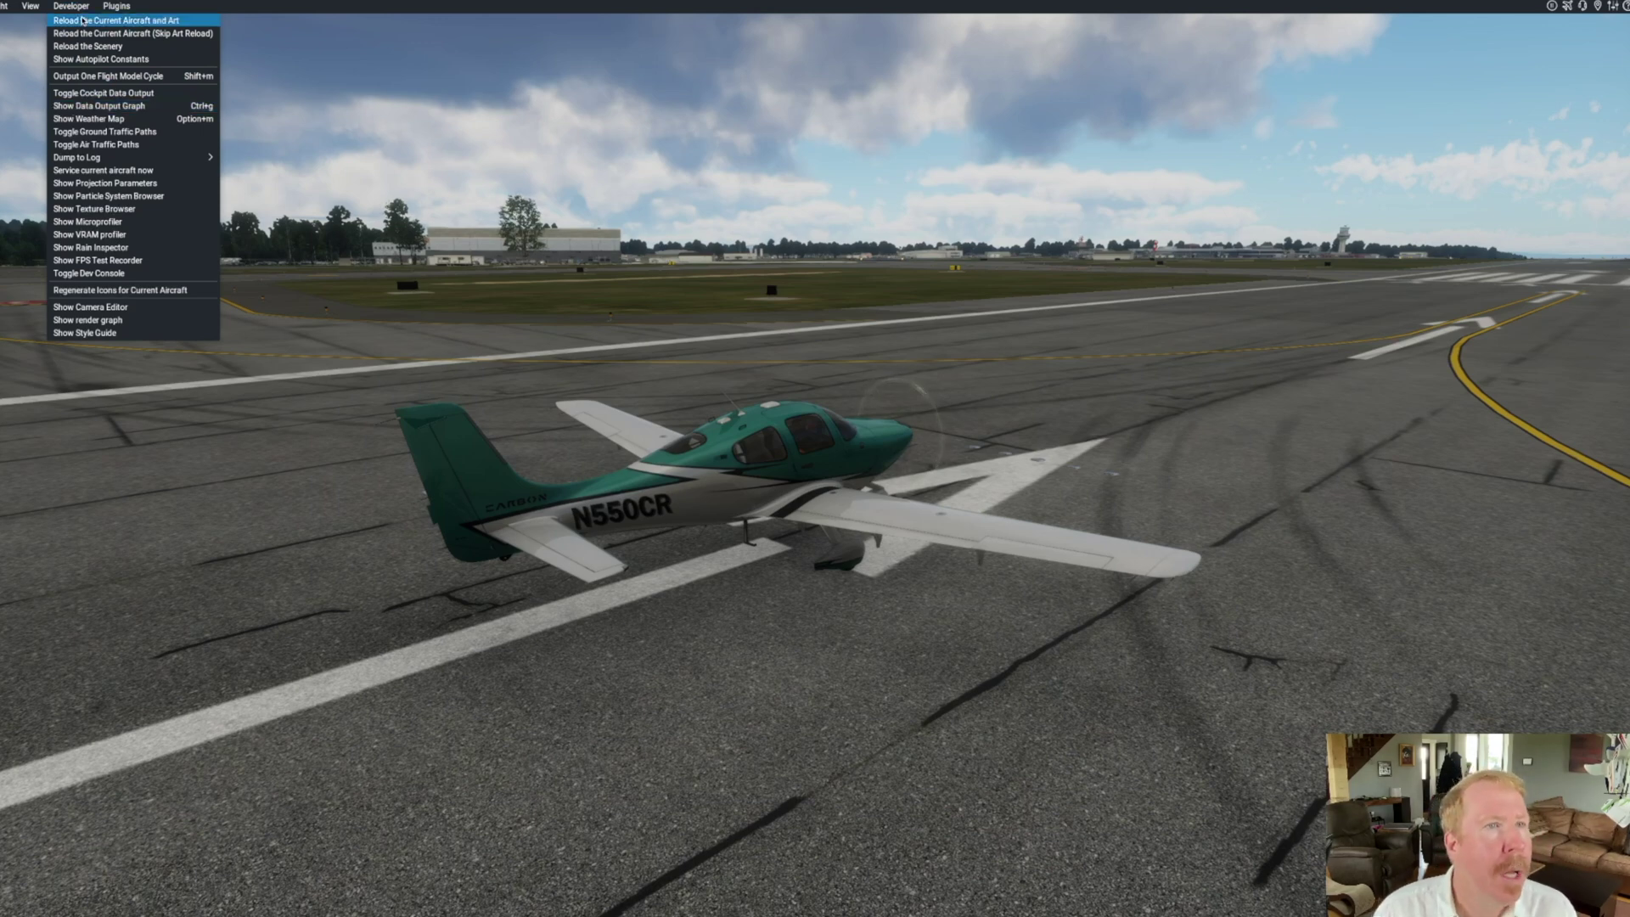
- Open the developer Weather Map, zoom in five steps and center it on North America
{"action": "left_click", "coordinate": [98, 120]}
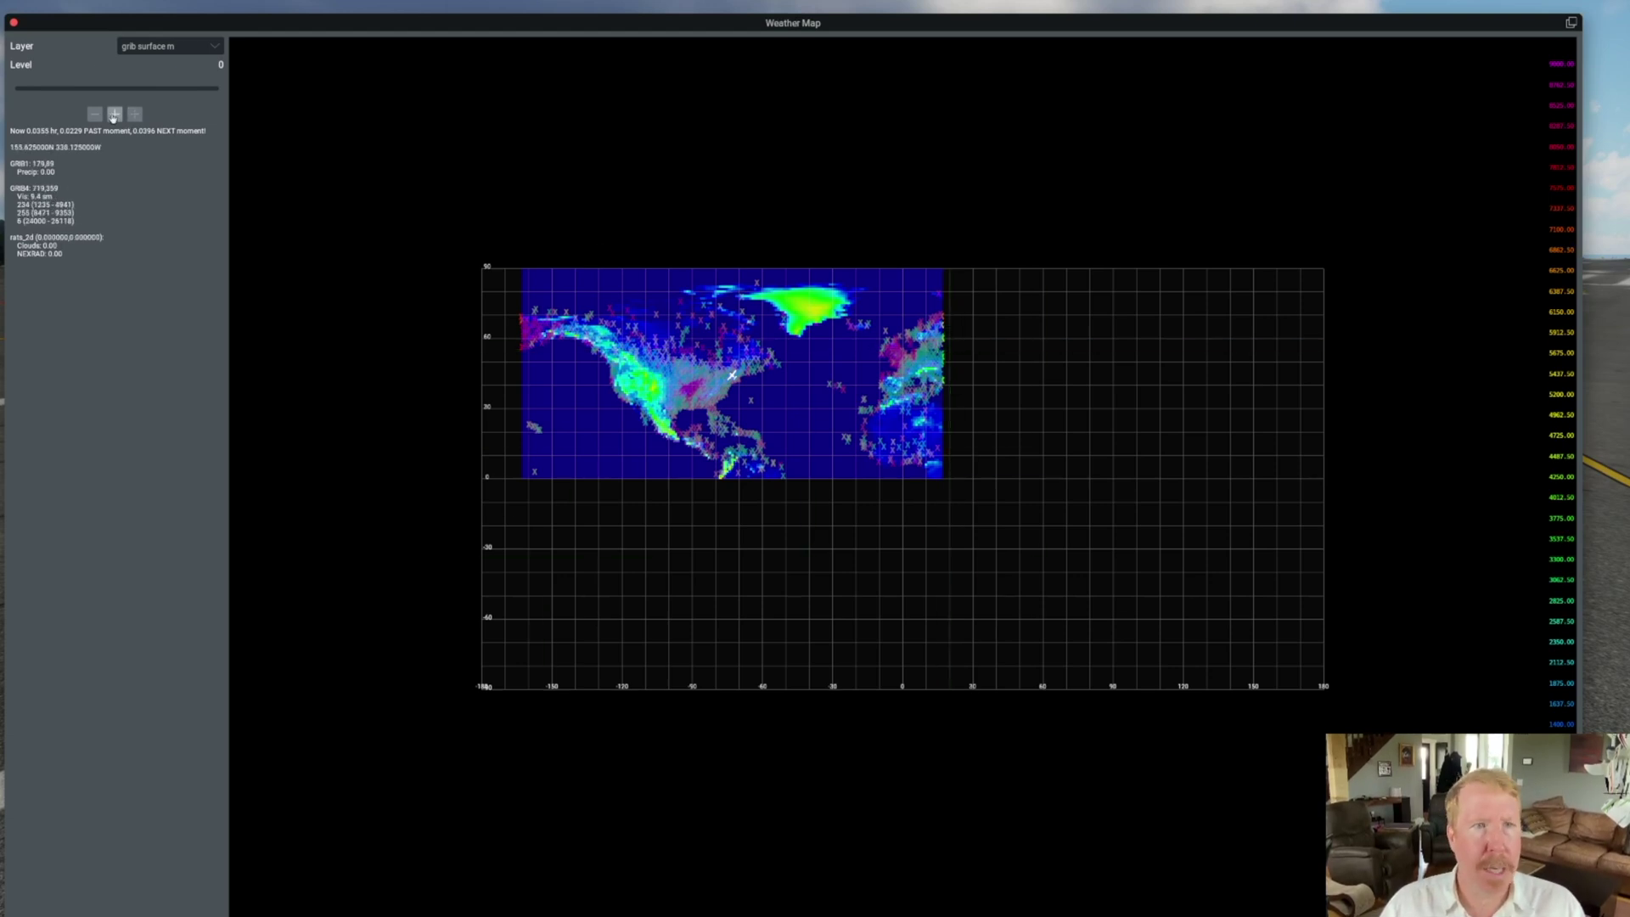
{"action": "left_click", "coordinate": [114, 114]}
{"action": "left_click", "coordinate": [114, 114]}
{"action": "left_click", "coordinate": [114, 115]}
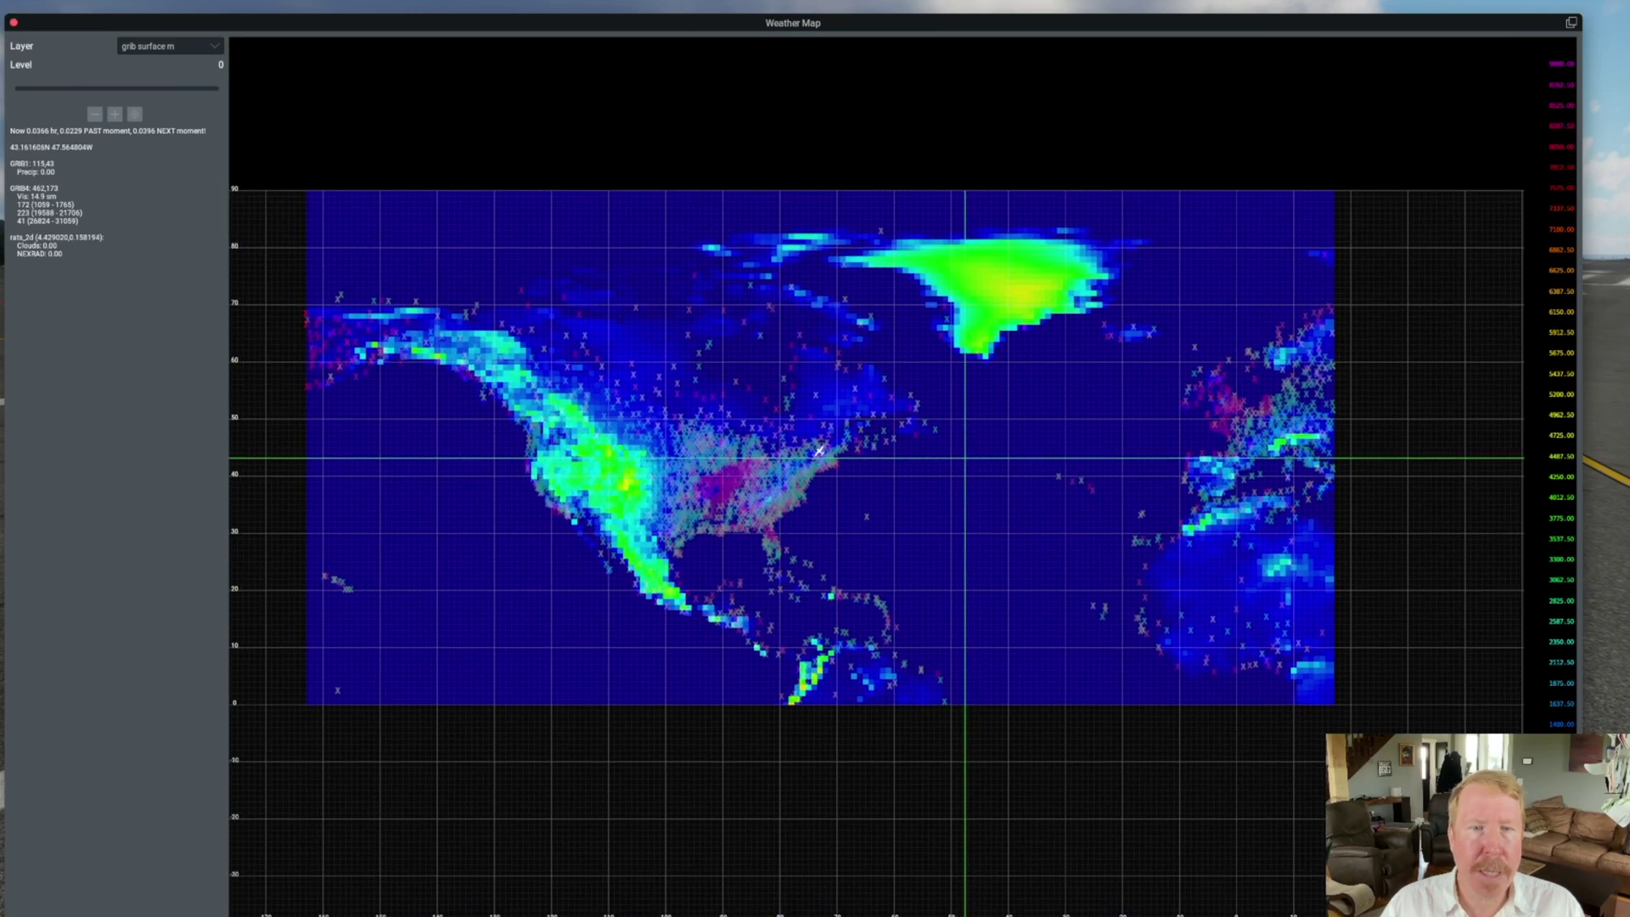
{"action": "left_click", "coordinate": [113, 115]}
{"action": "left_click", "coordinate": [114, 114]}
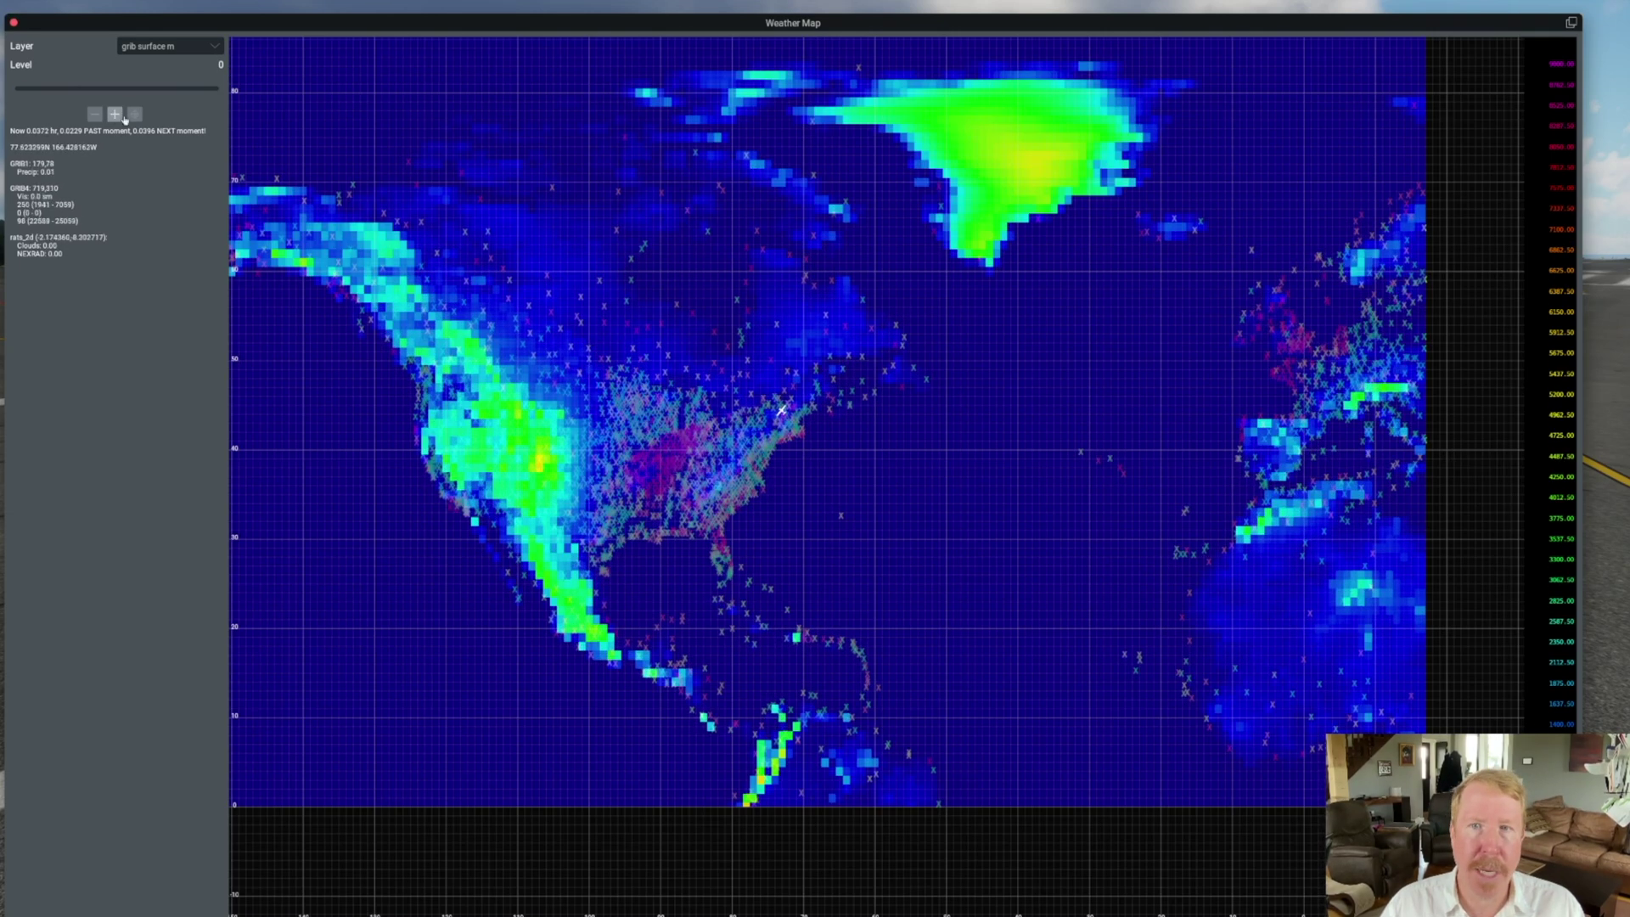
{"action": "left_click_drag", "start_coordinate": [781, 411], "coordinate": [910, 520]}
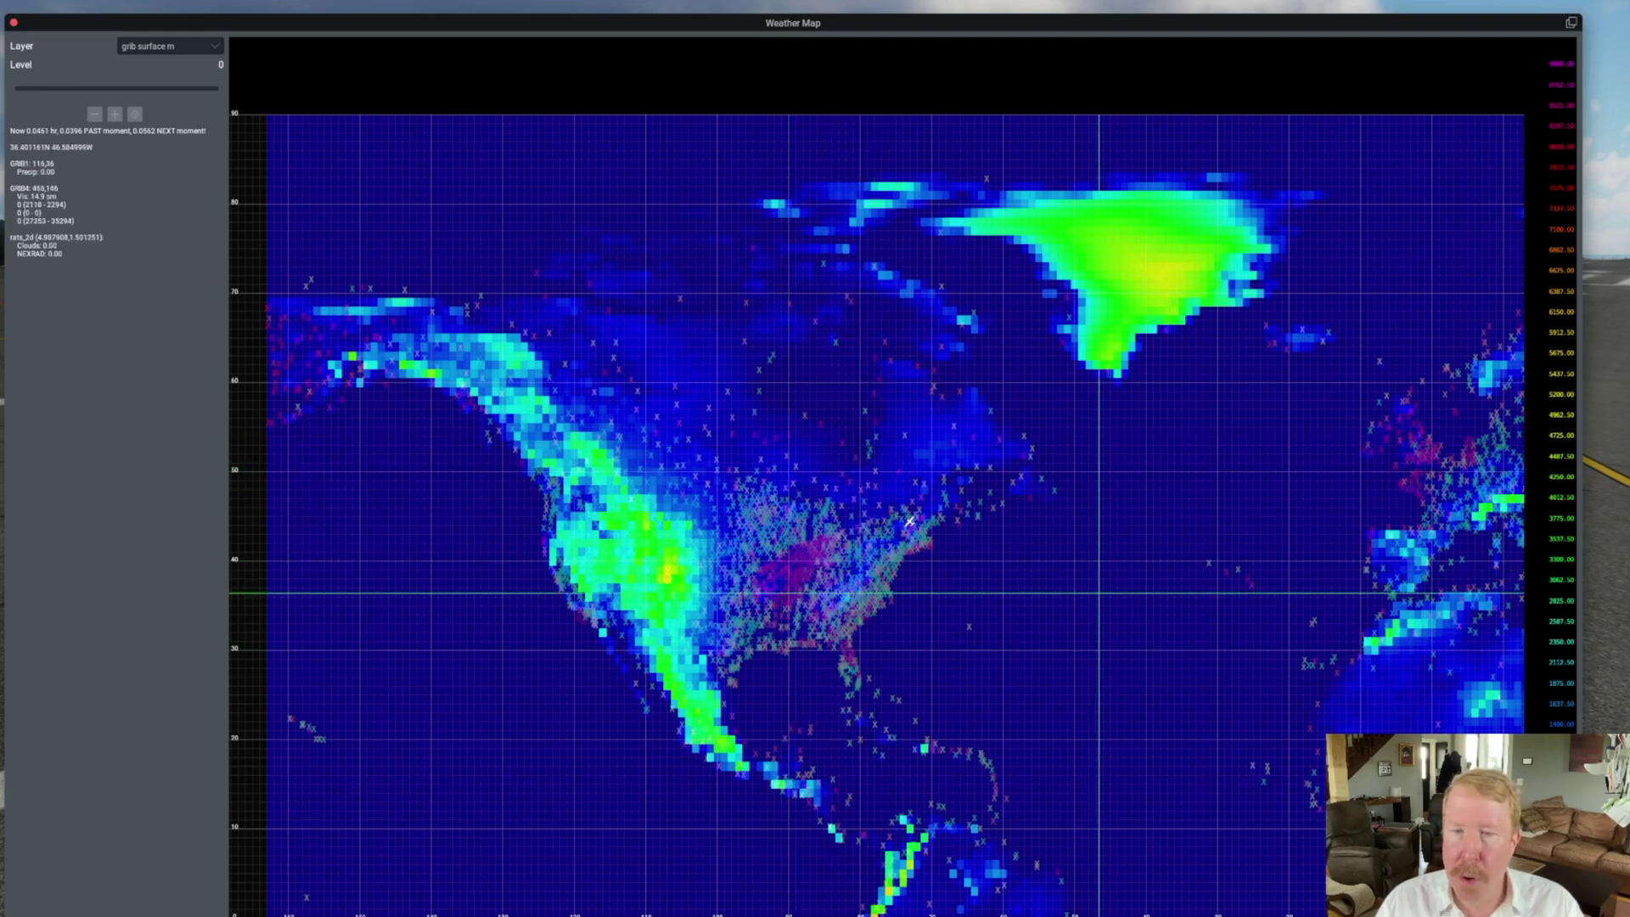
{"action": "scroll", "coordinate": [849, 569], "scroll_direction": "right", "scroll_amount": 3}
{"action": "scroll", "coordinate": [876, 500], "scroll_direction": "left", "scroll_amount": 1}
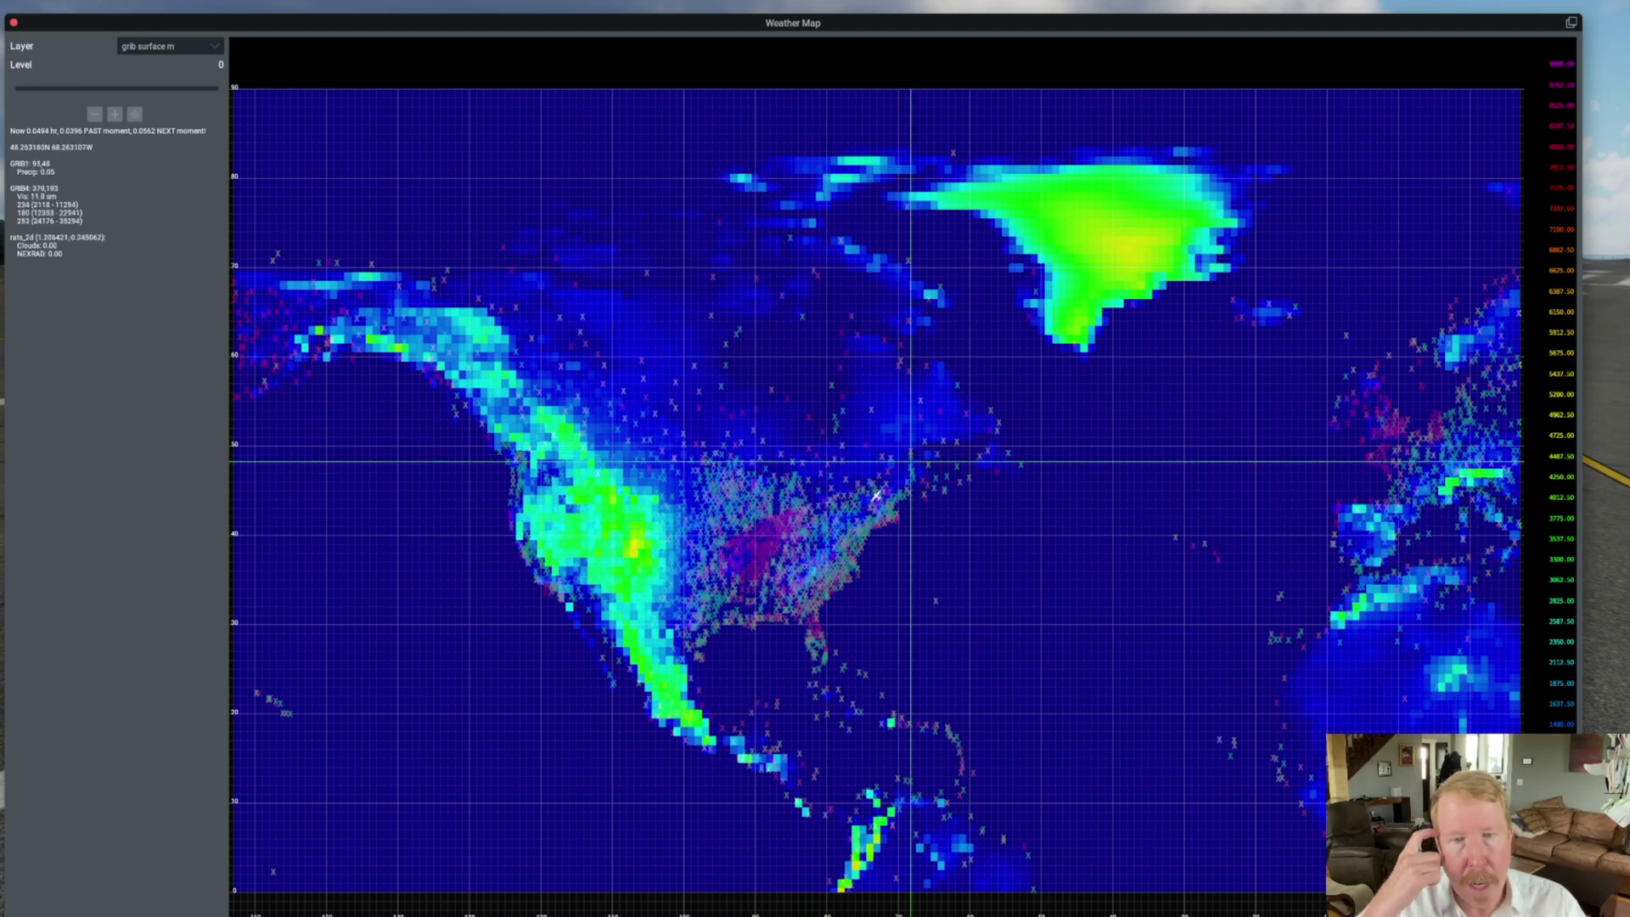
- Show the scan wind spd m/s layer, zoom out once, and raise the Level to 9
{"action": "left_click", "coordinate": [164, 49]}
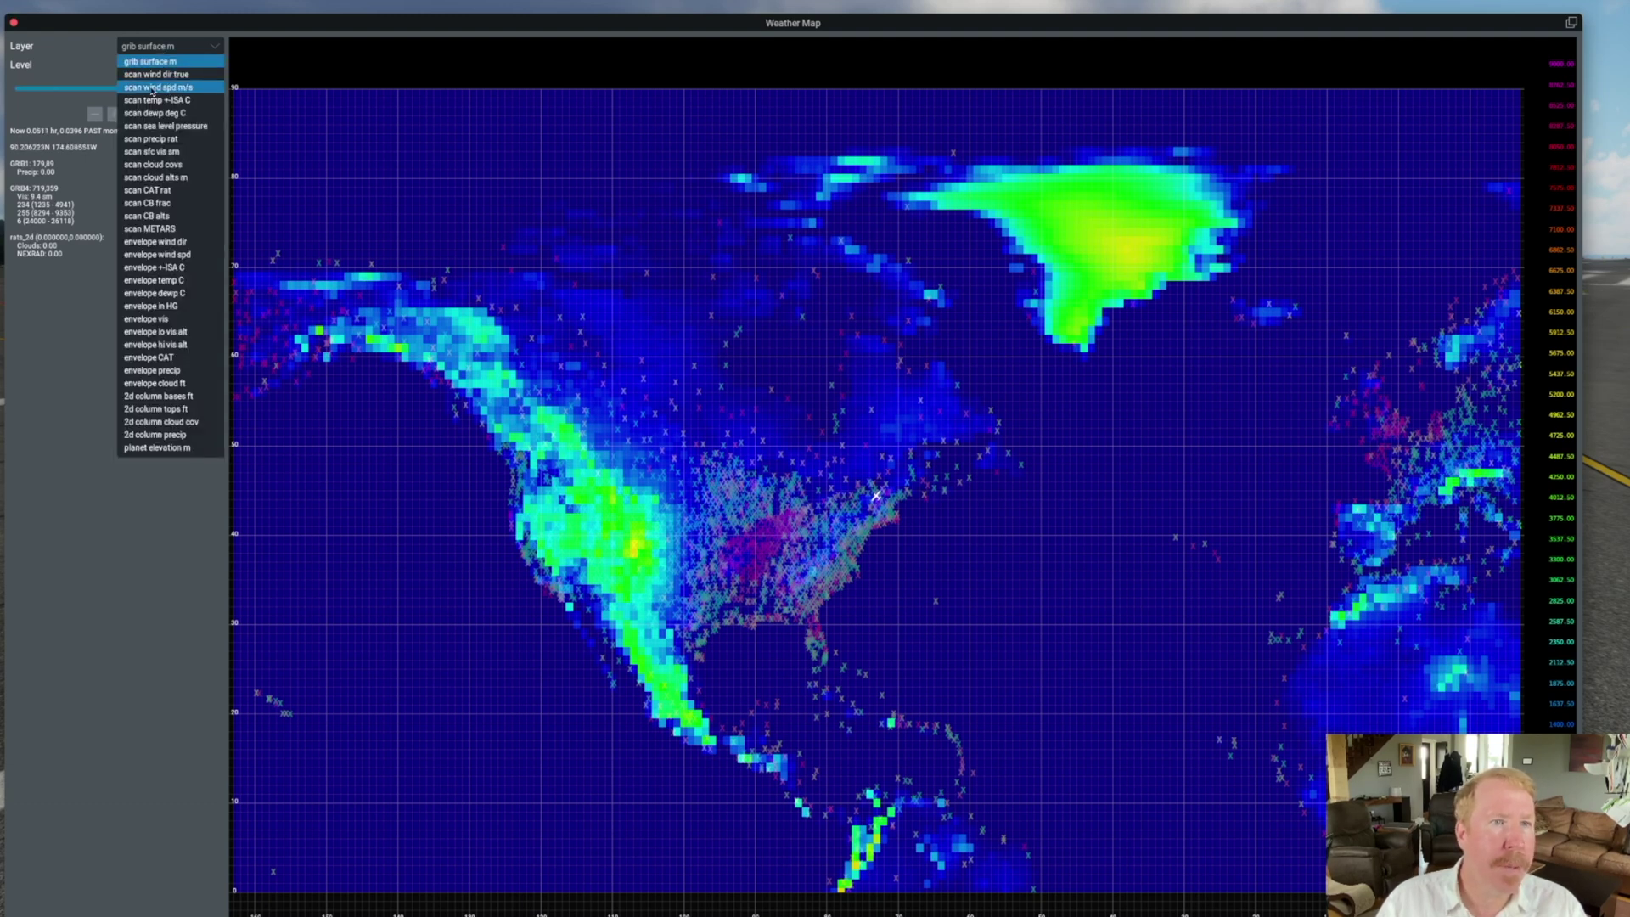
{"action": "left_click", "coordinate": [153, 88]}
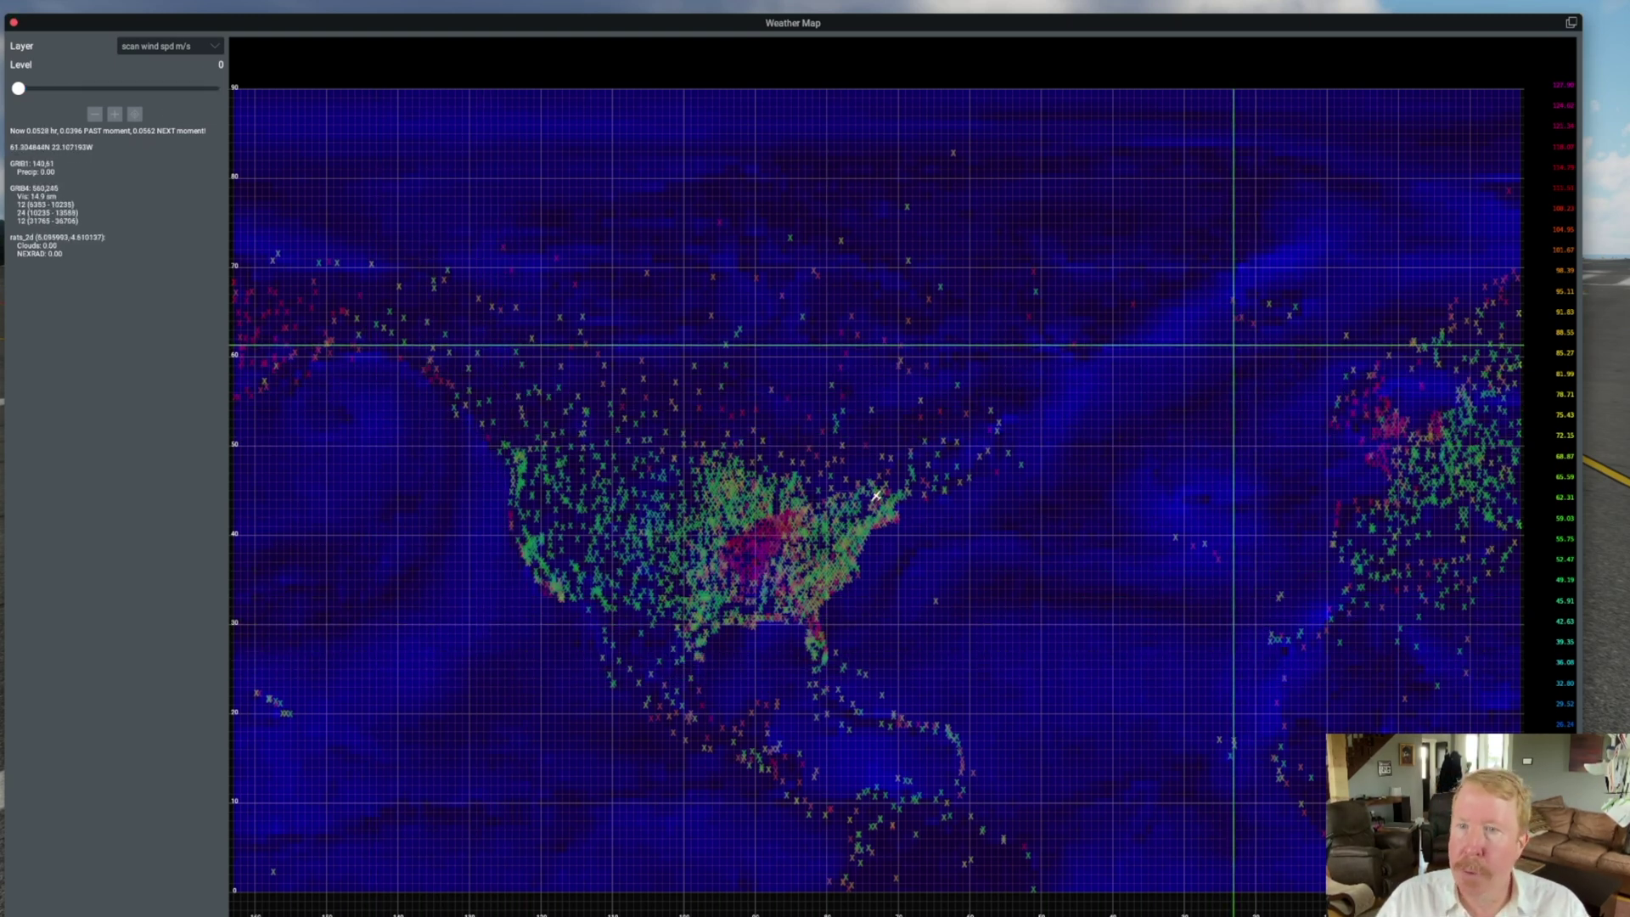
{"action": "left_click", "coordinate": [94, 115]}
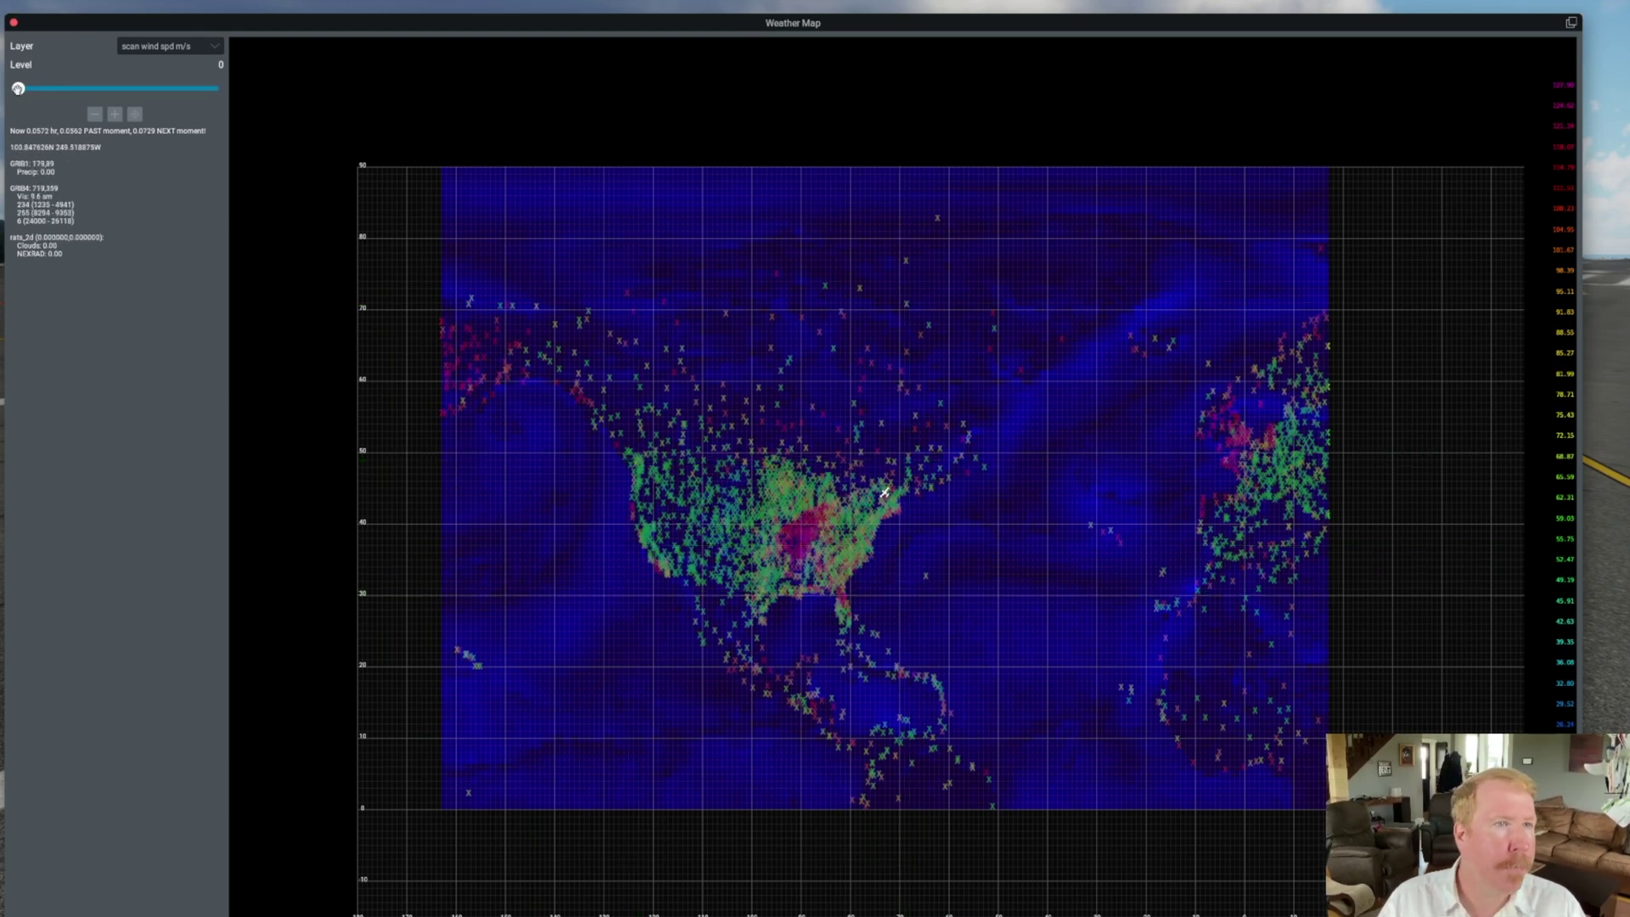
{"action": "left_click_drag", "start_coordinate": [19, 88], "coordinate": [178, 92]}
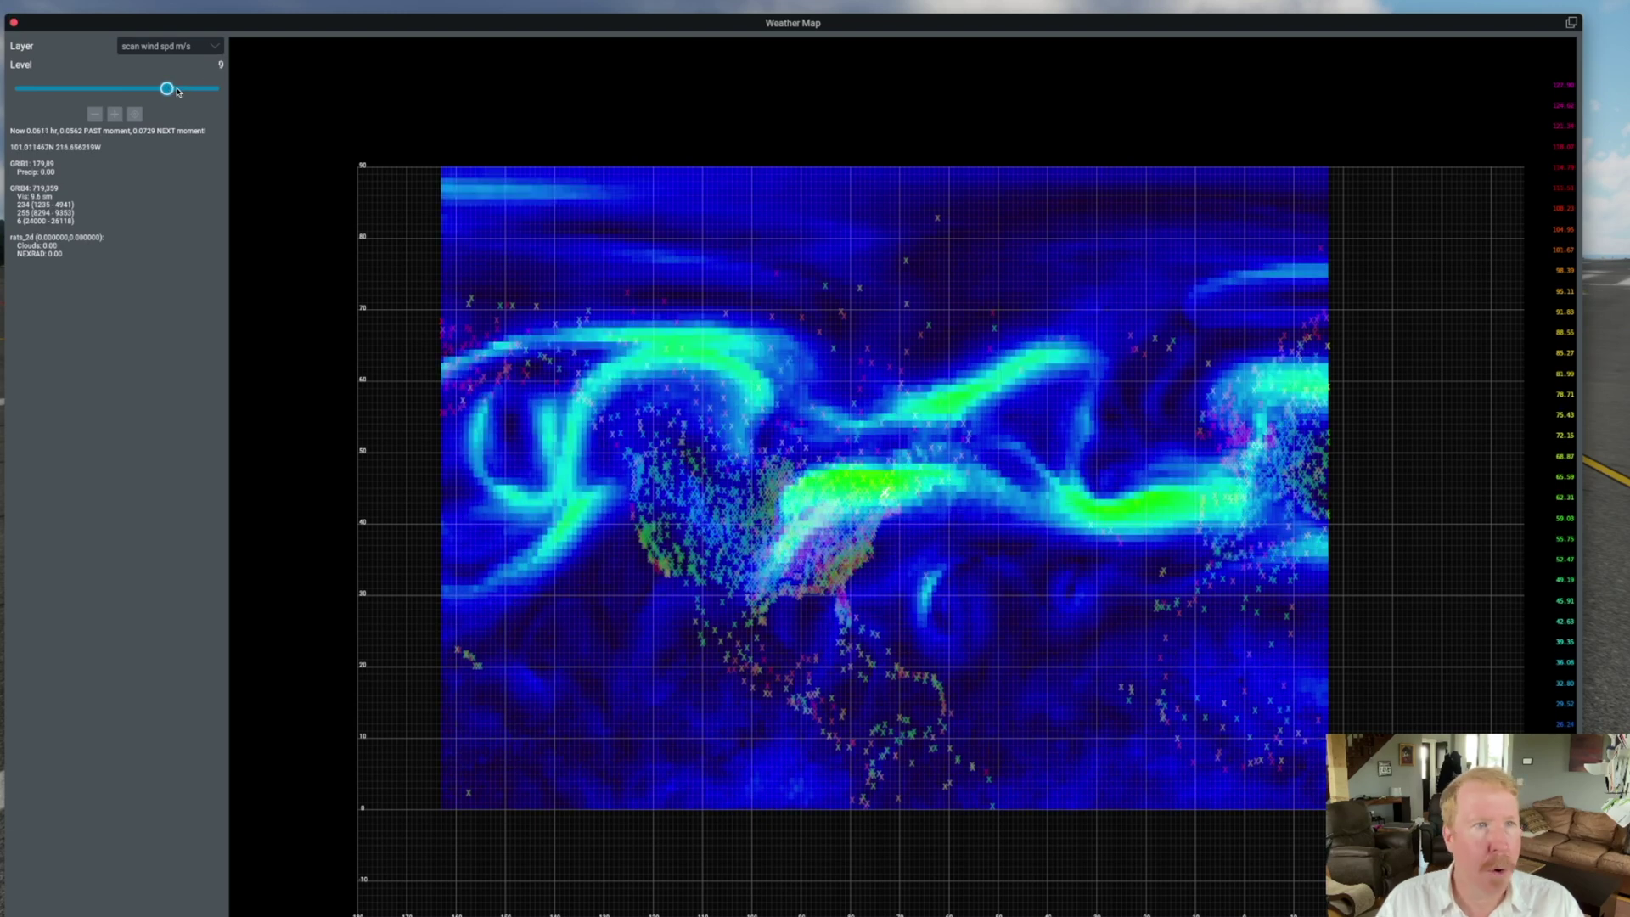
{"action": "left_click_drag", "start_coordinate": [178, 92], "coordinate": [178, 93]}
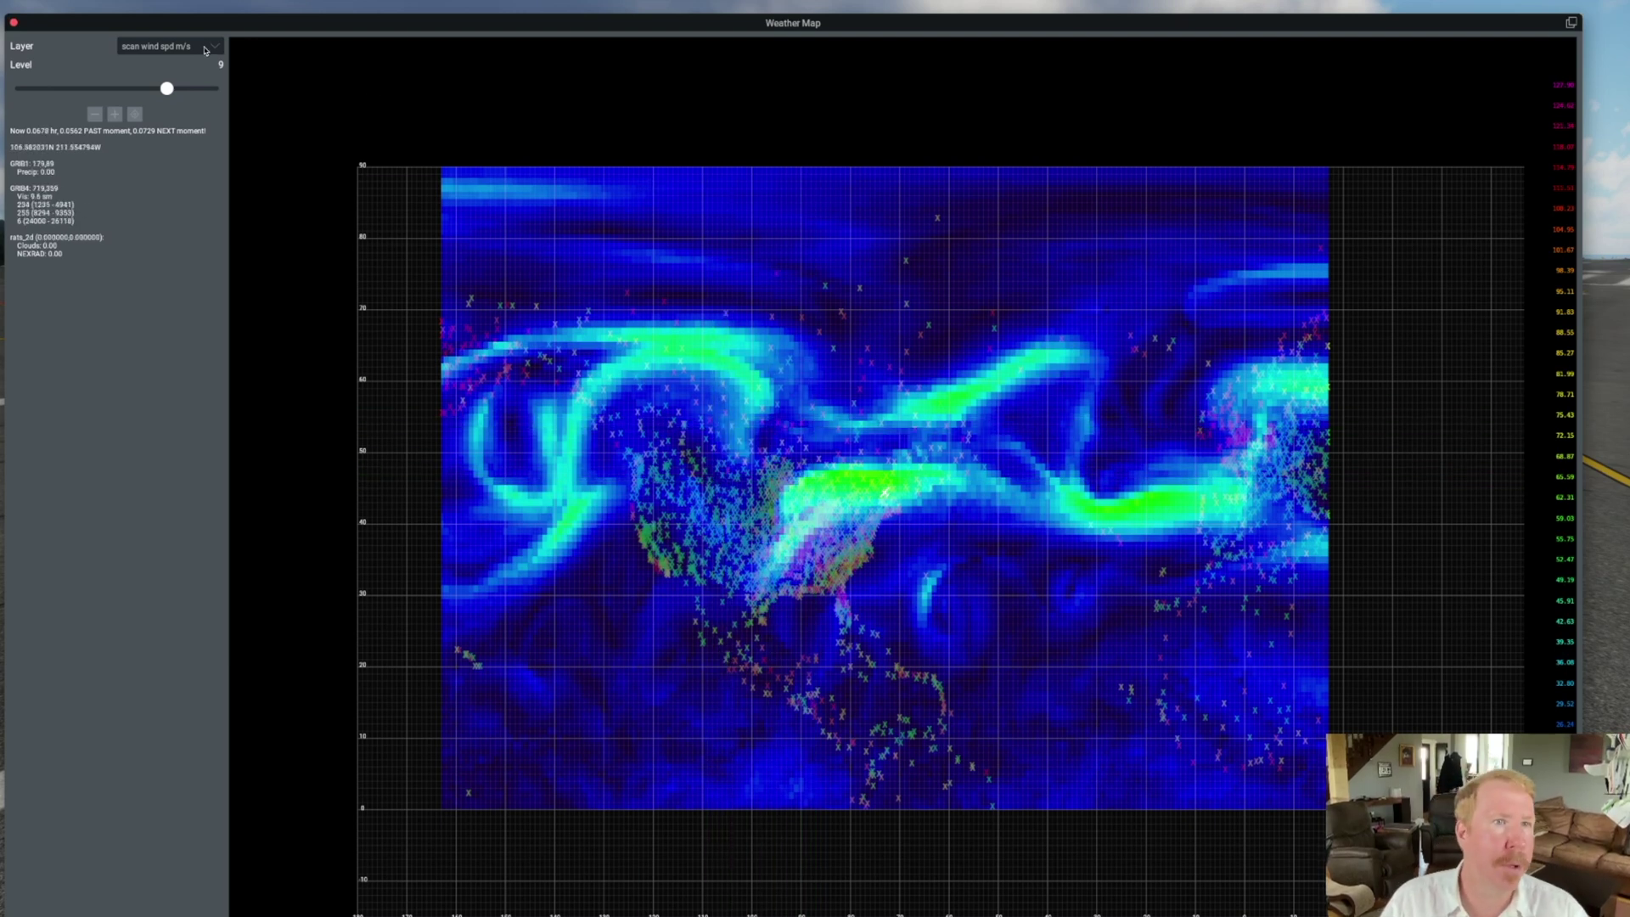
- Preview the scan temp +-ISA C and scan dewp deg C layers, lowering the Level back down
{"action": "left_click", "coordinate": [168, 47]}
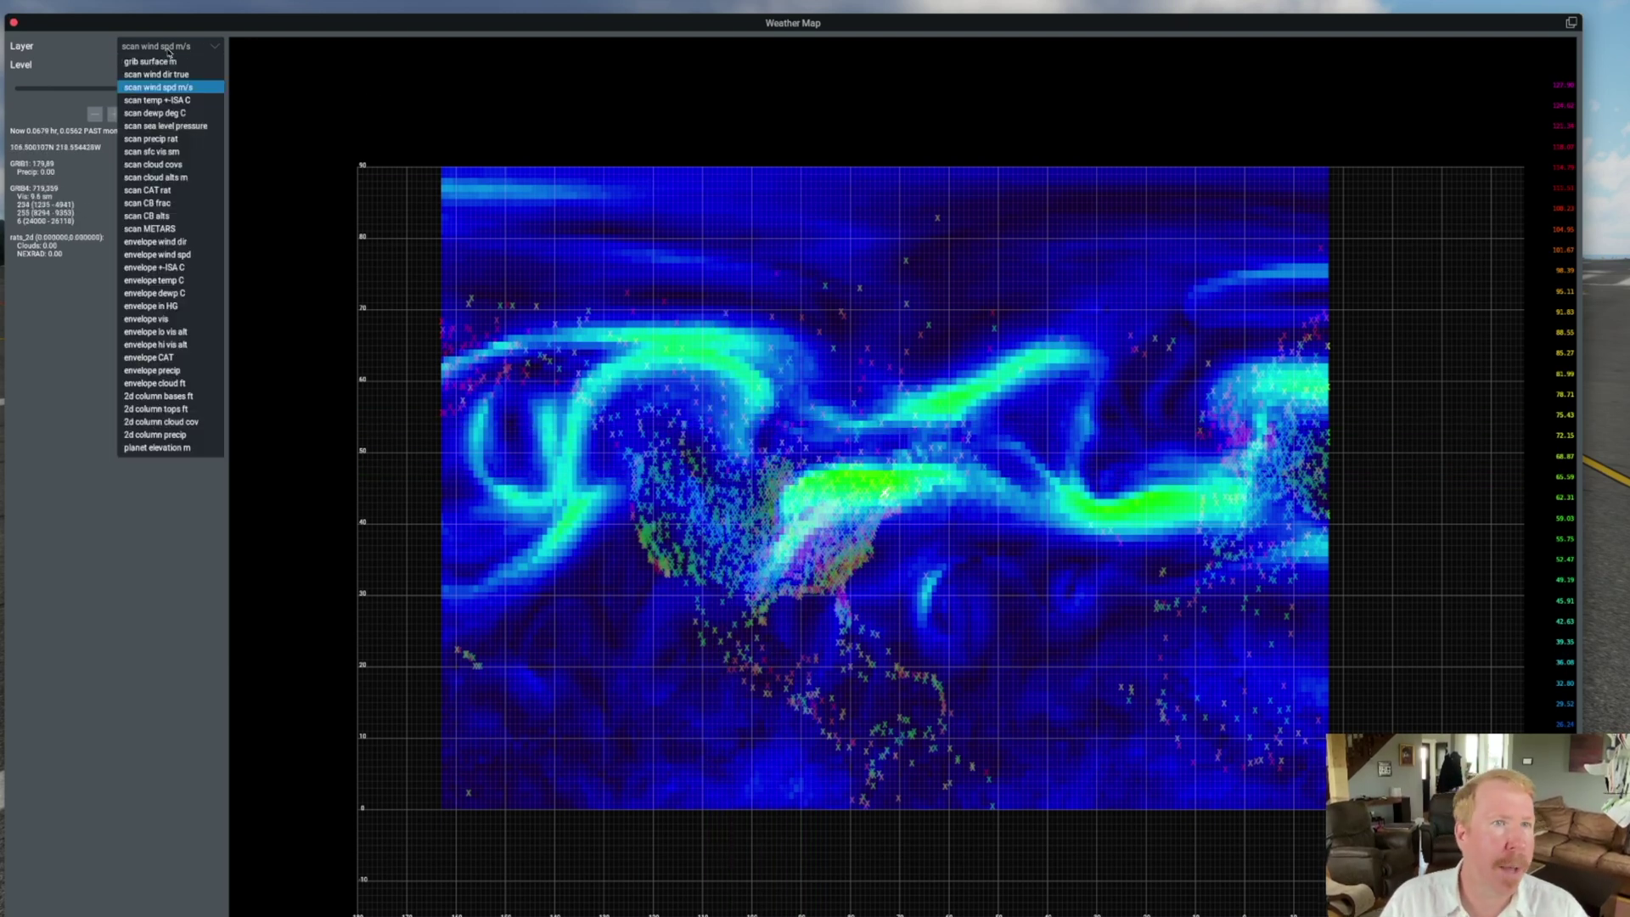
{"action": "left_click", "coordinate": [180, 100]}
{"action": "left_click_drag", "start_coordinate": [166, 88], "coordinate": [32, 88]}
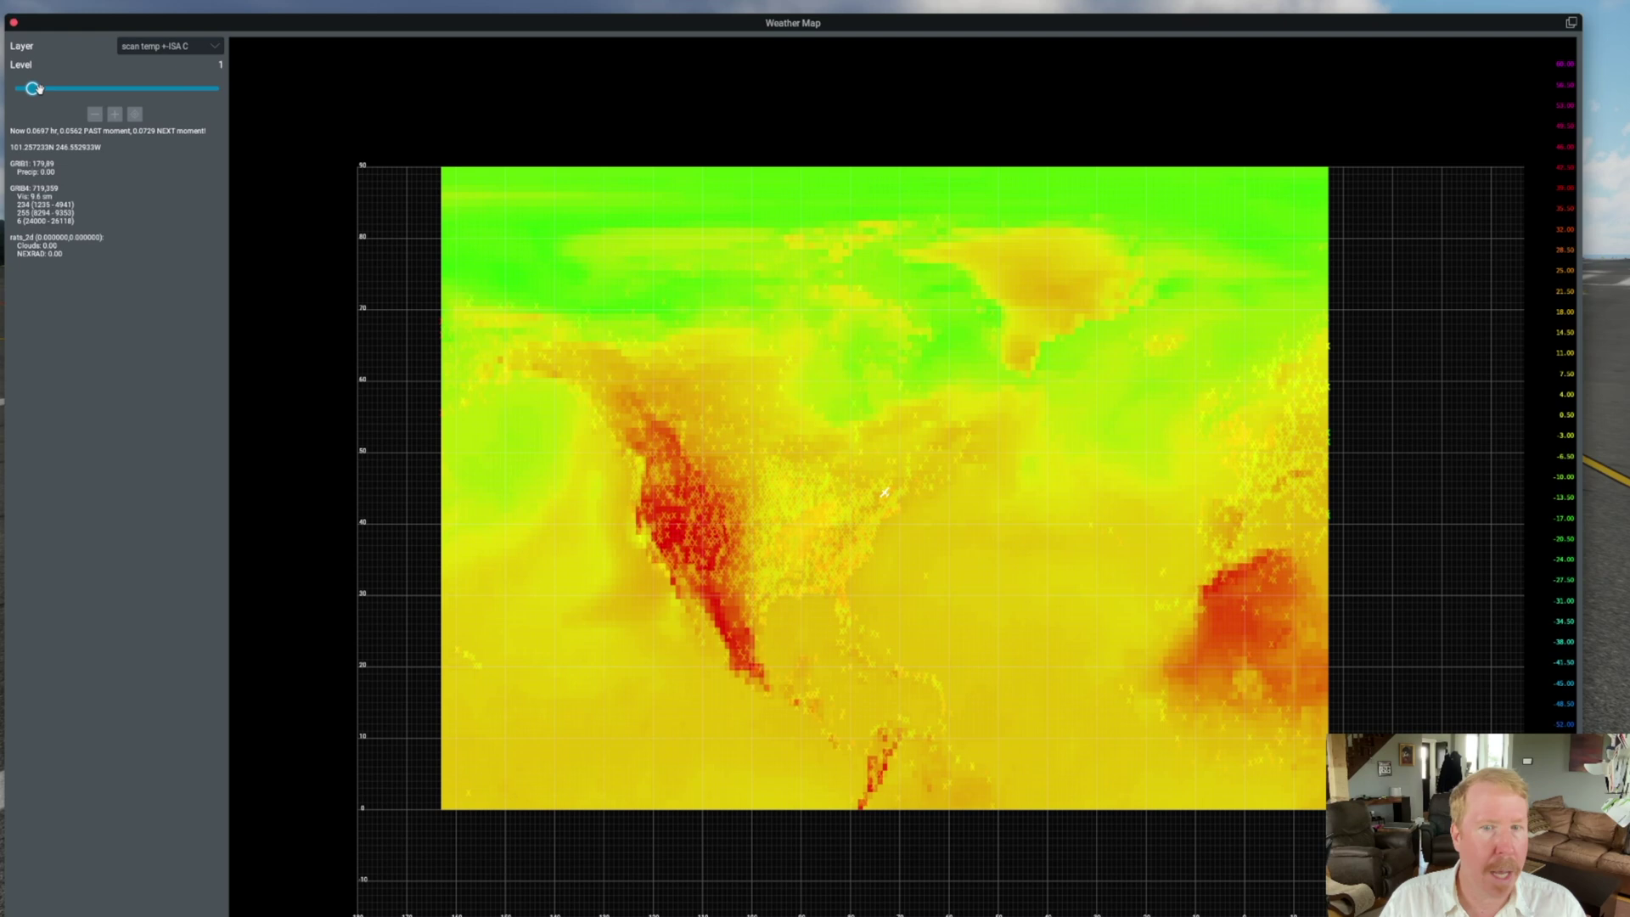
{"action": "left_click", "coordinate": [151, 47]}
{"action": "left_click", "coordinate": [149, 114]}
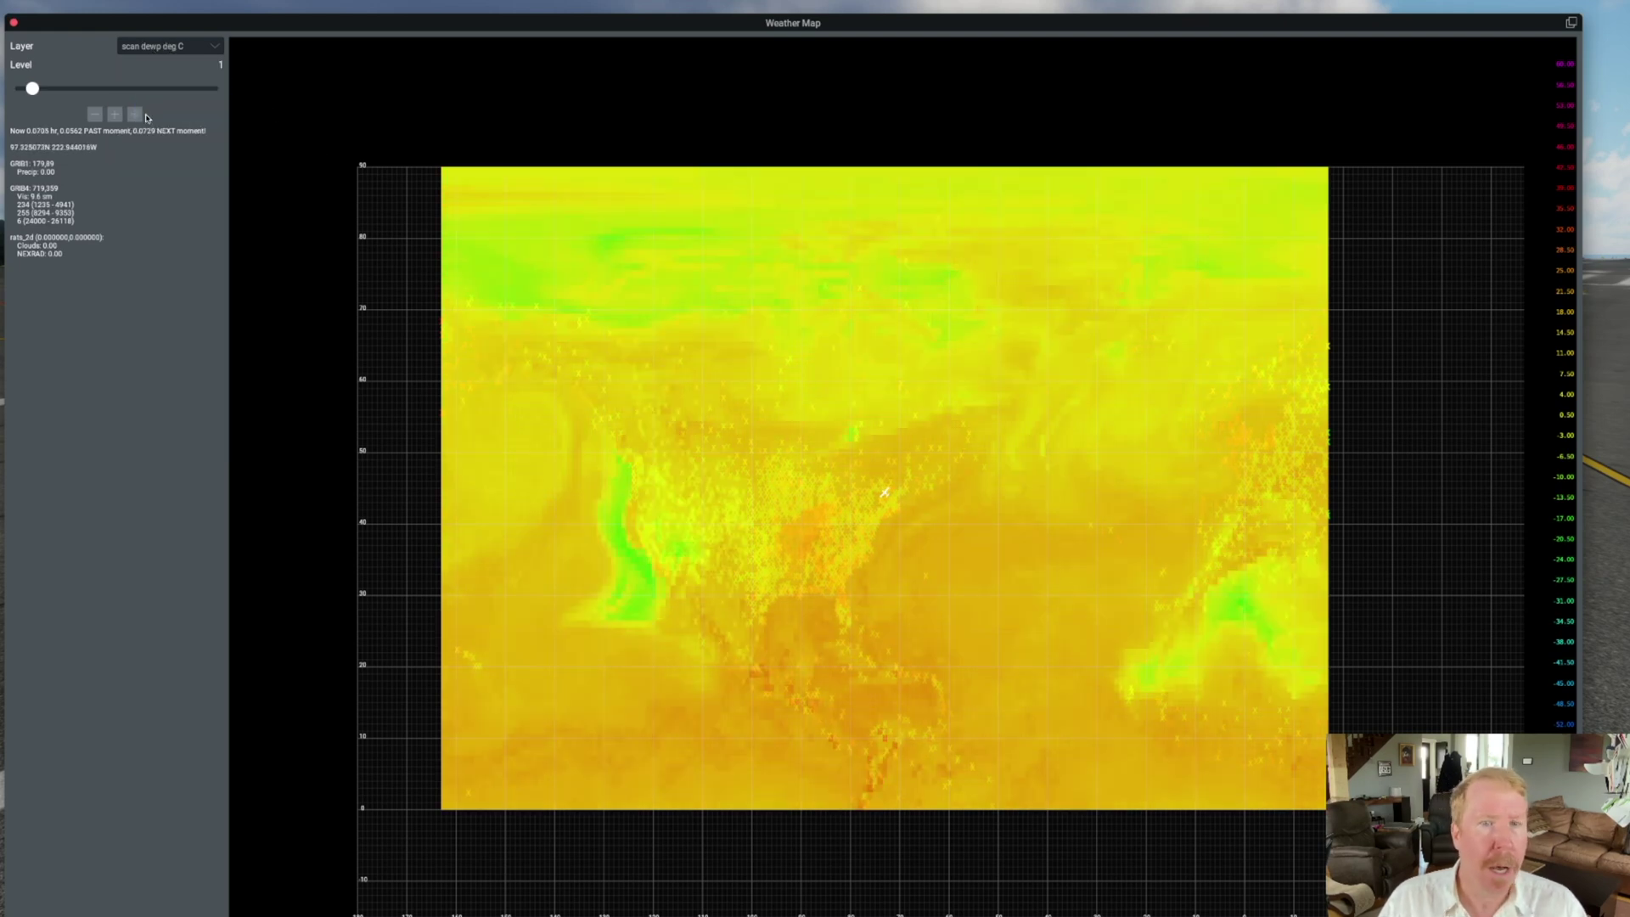
- Switch to the scan precip rat layer and zoom in twice on the central US
{"action": "left_click", "coordinate": [153, 47]}
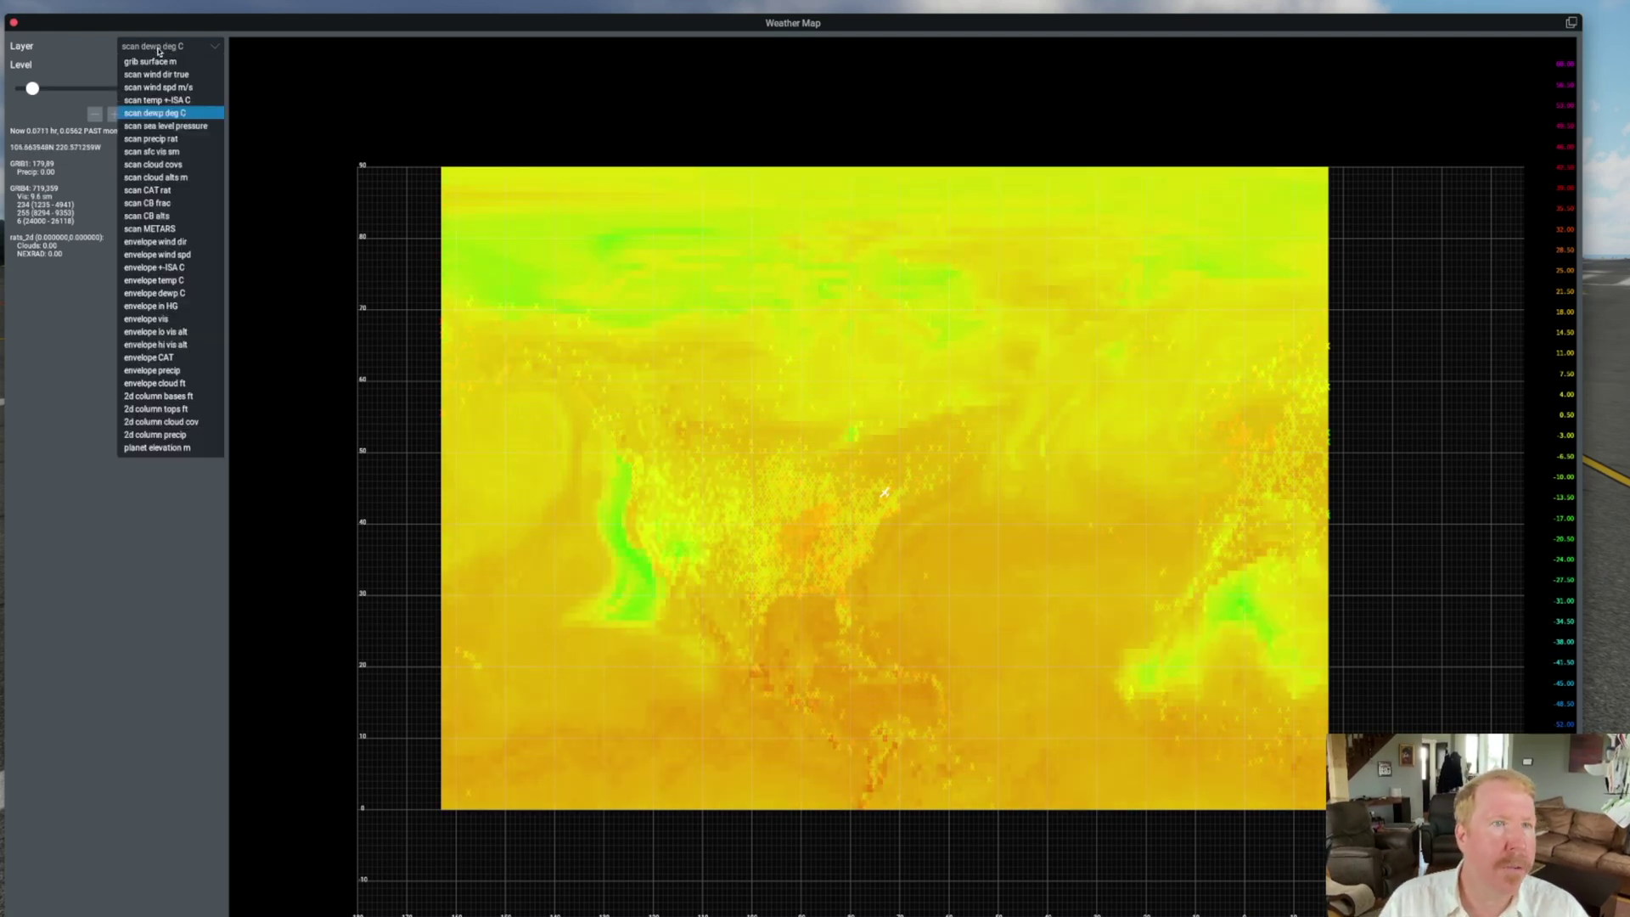
{"action": "left_click", "coordinate": [158, 139]}
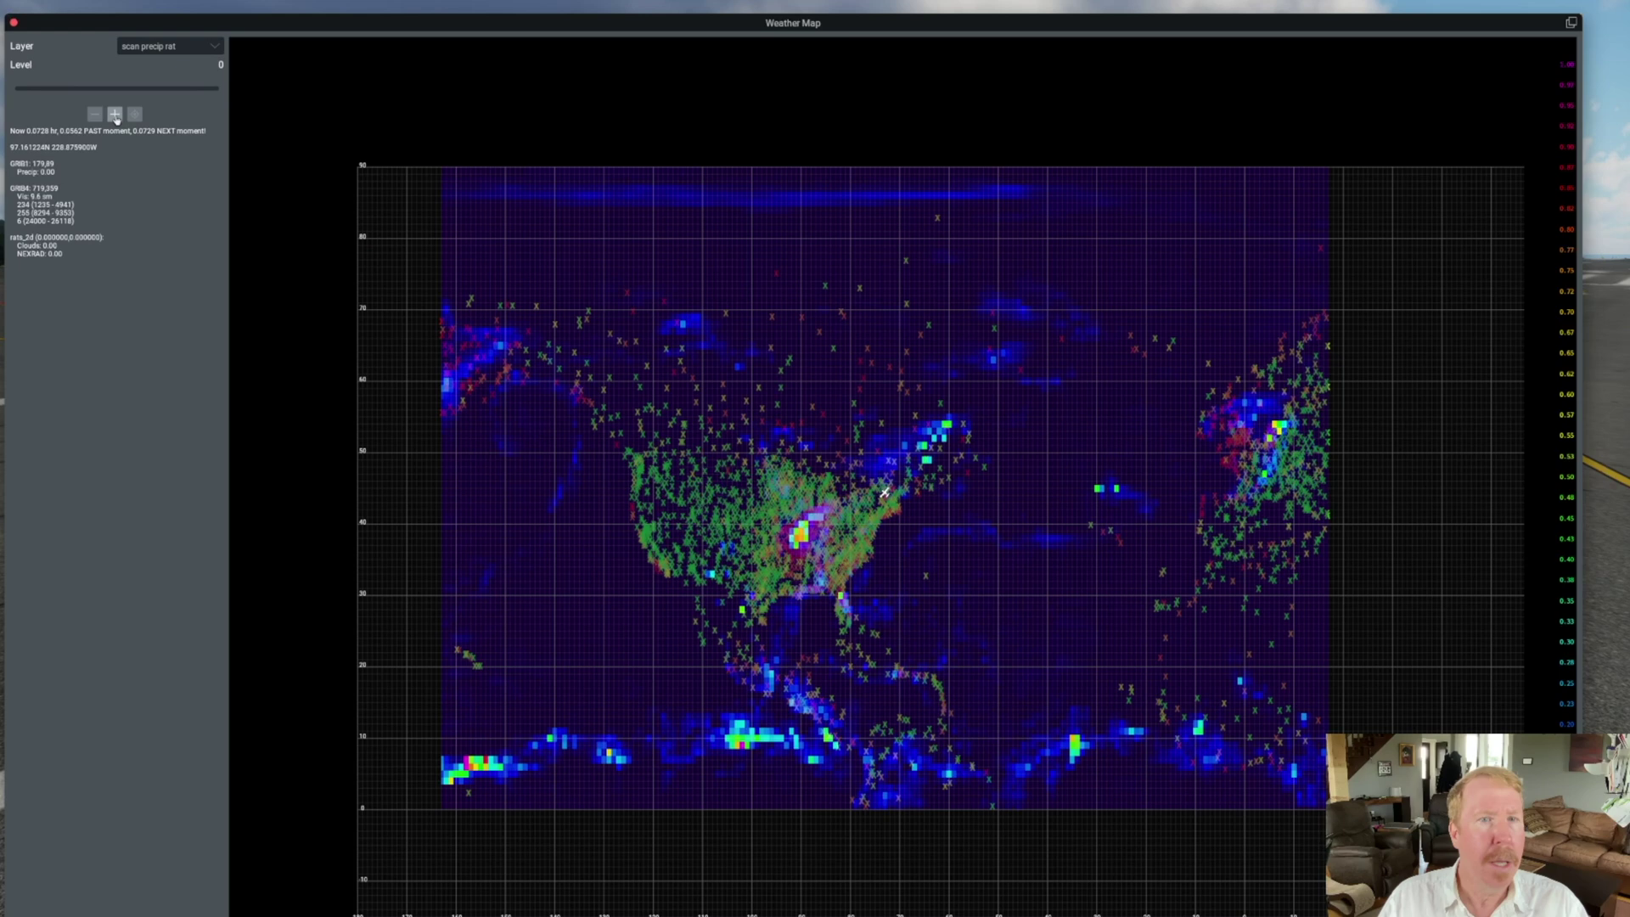
{"action": "left_click", "coordinate": [114, 114]}
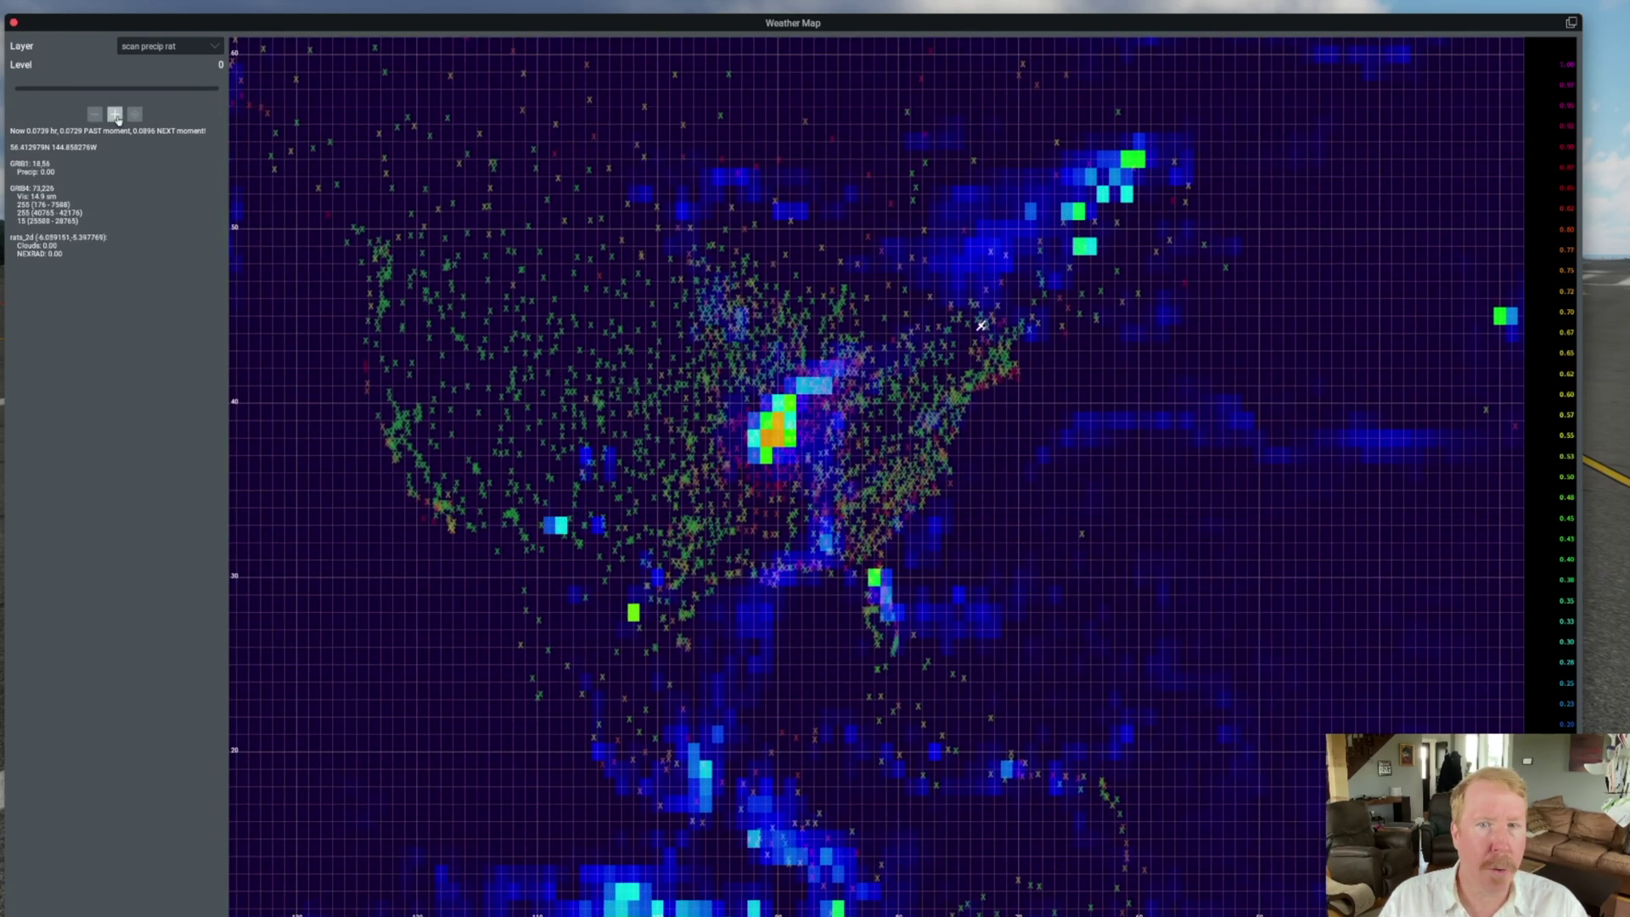
{"action": "left_click", "coordinate": [114, 115]}
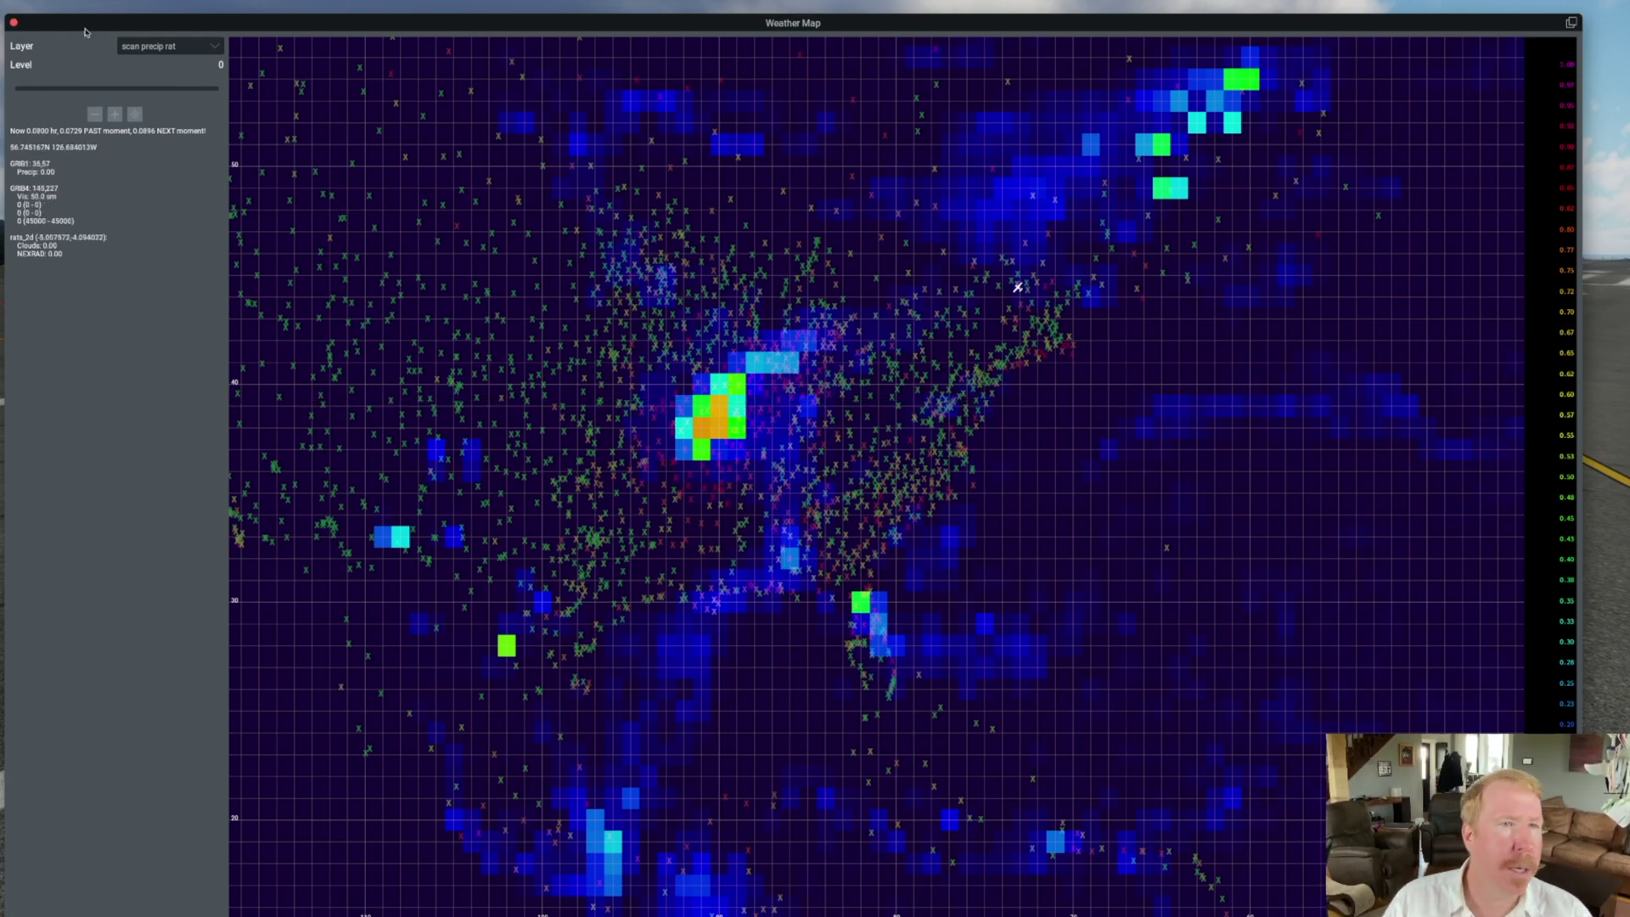
- Check scan sfc vis sm, then show scan cloud covs with the Level set to 2
{"action": "left_click", "coordinate": [132, 45]}
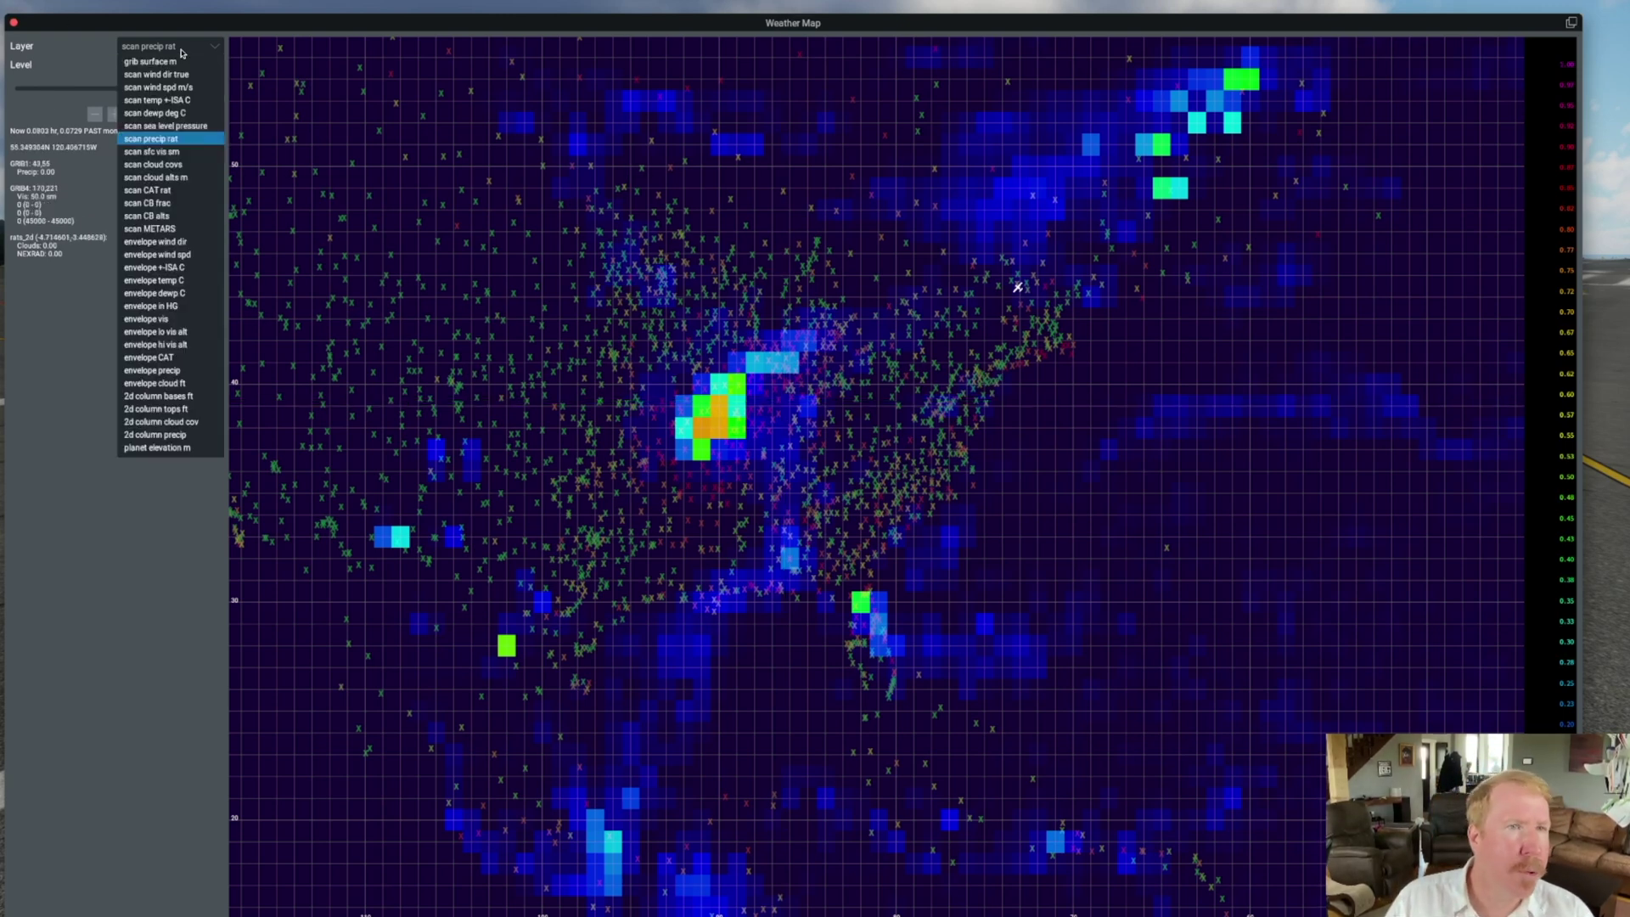
{"action": "left_click", "coordinate": [169, 153]}
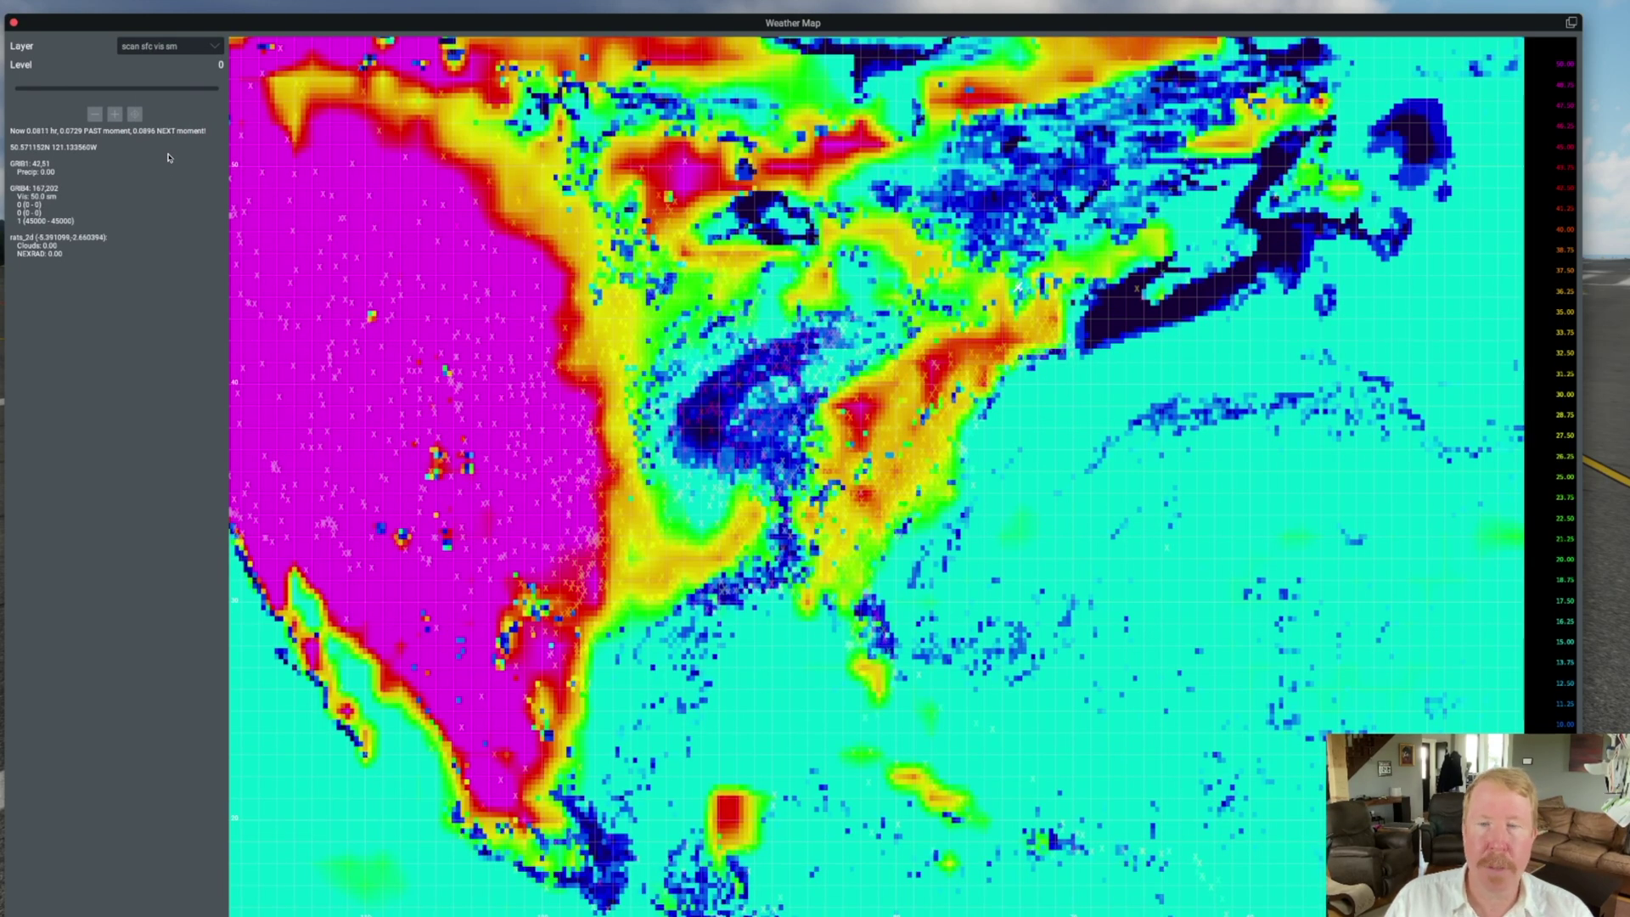
{"action": "left_click", "coordinate": [155, 49]}
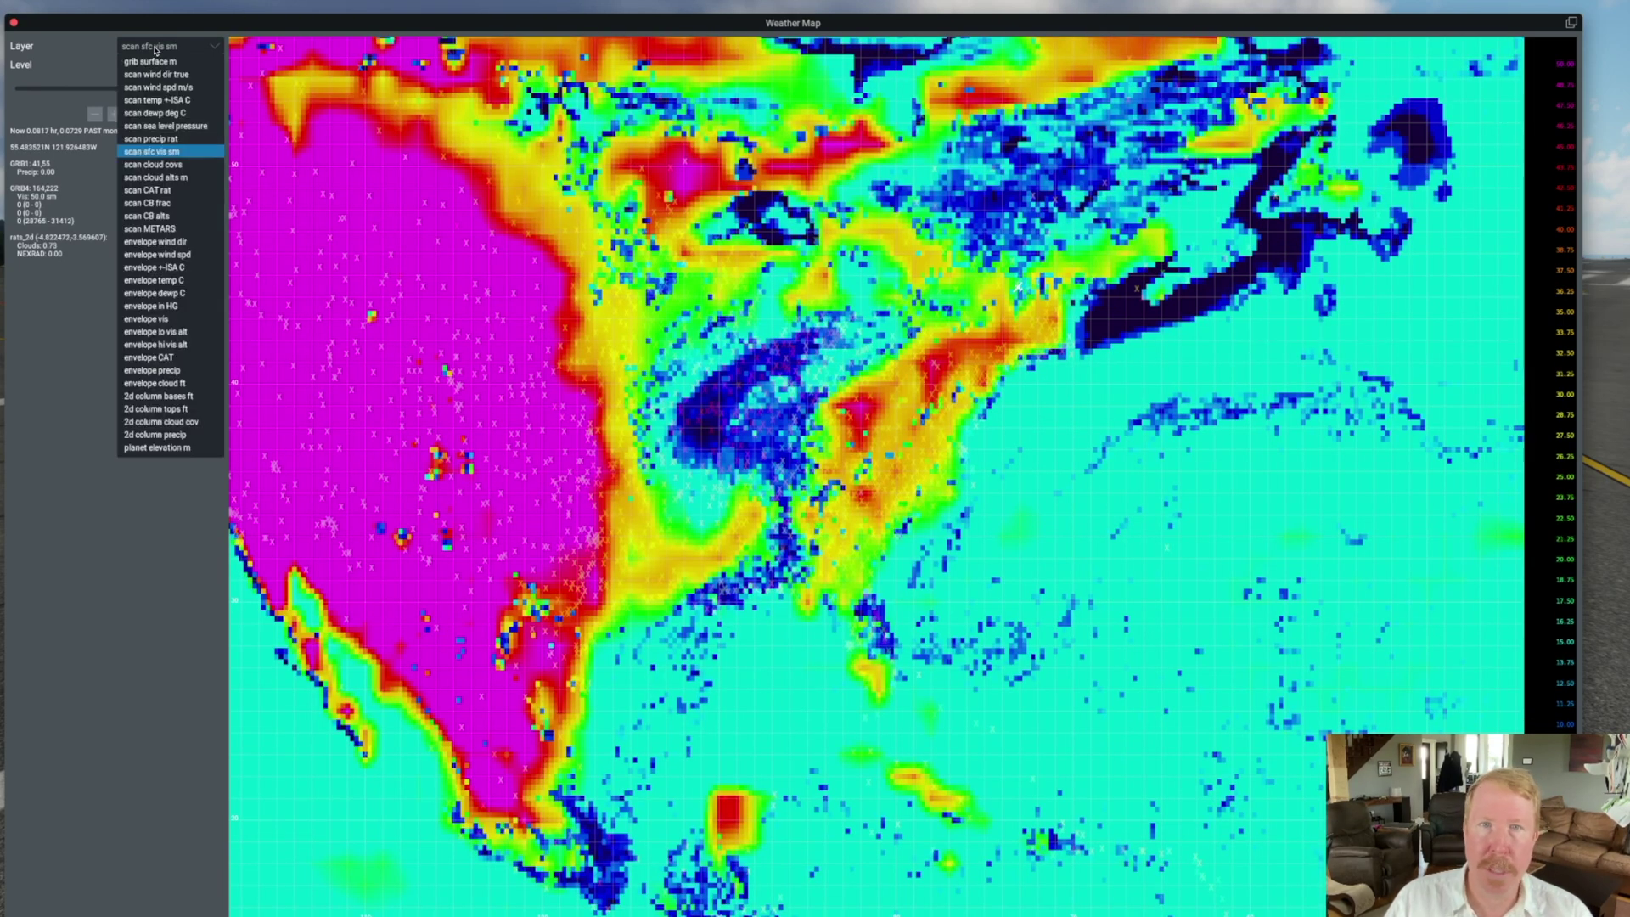
{"action": "left_click", "coordinate": [165, 165]}
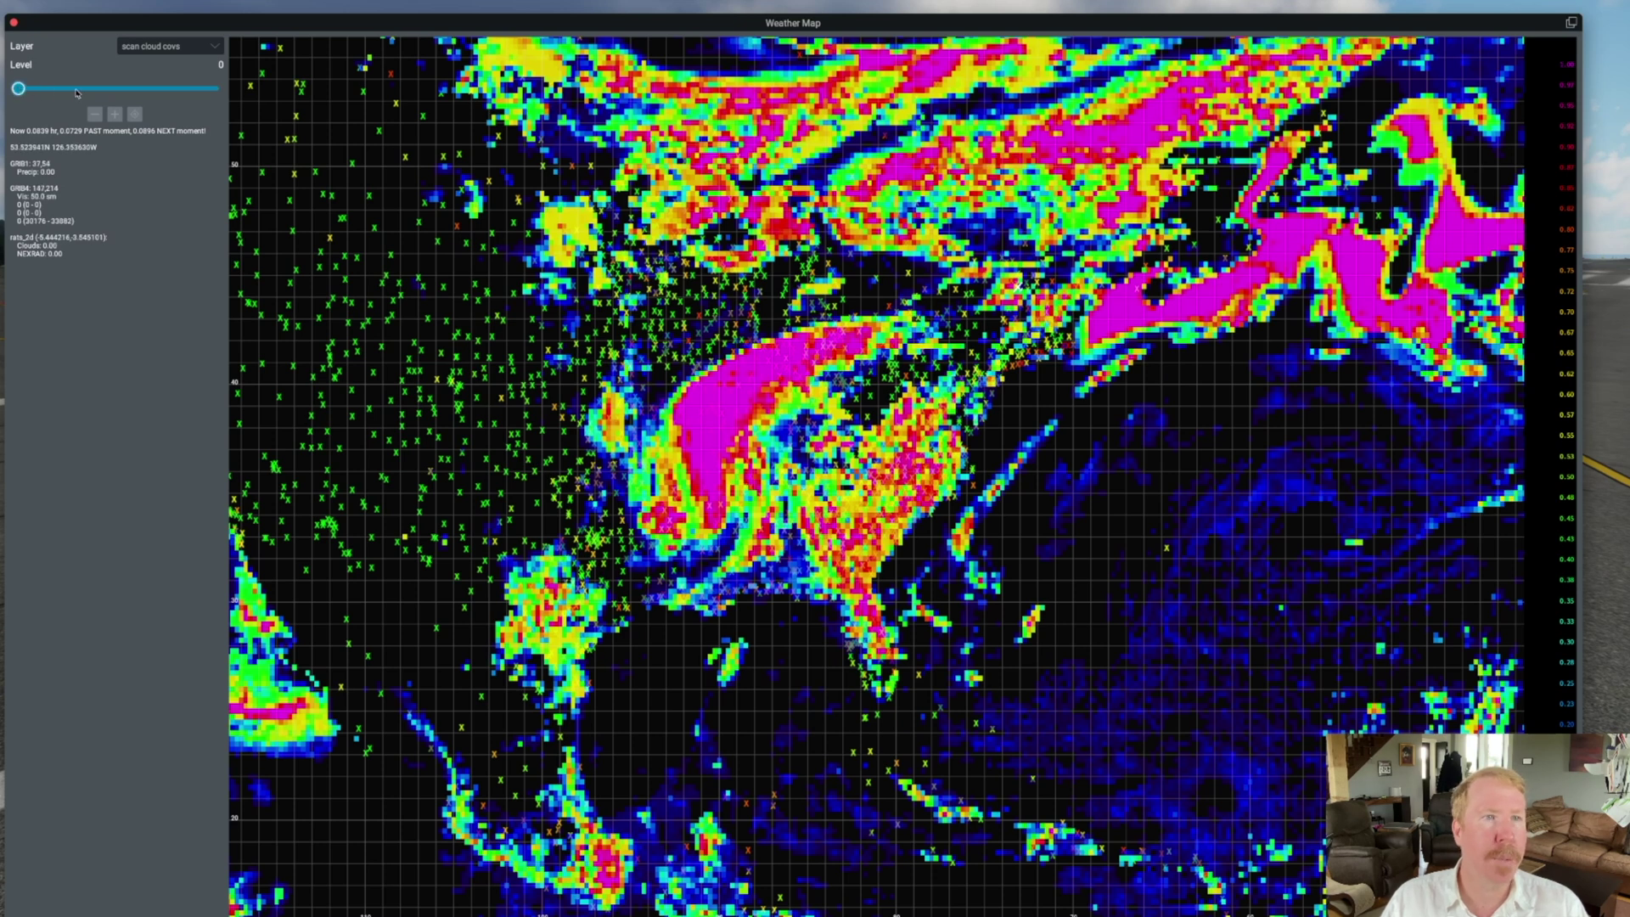
{"action": "left_click", "coordinate": [96, 89]}
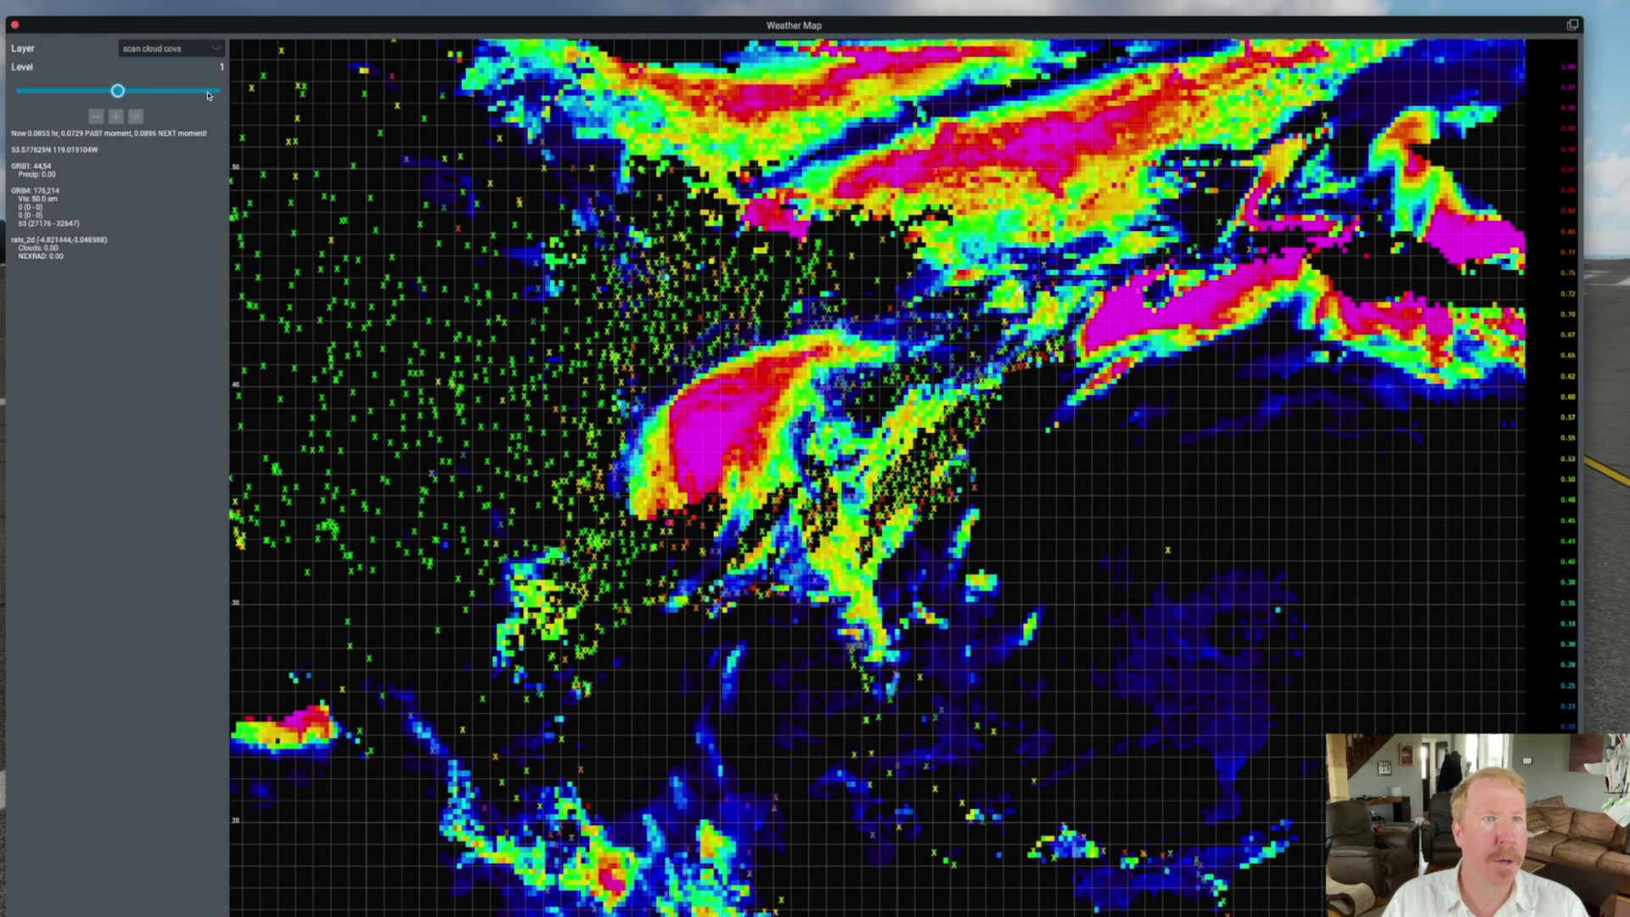
{"action": "left_click_drag", "start_coordinate": [120, 92], "coordinate": [215, 90]}
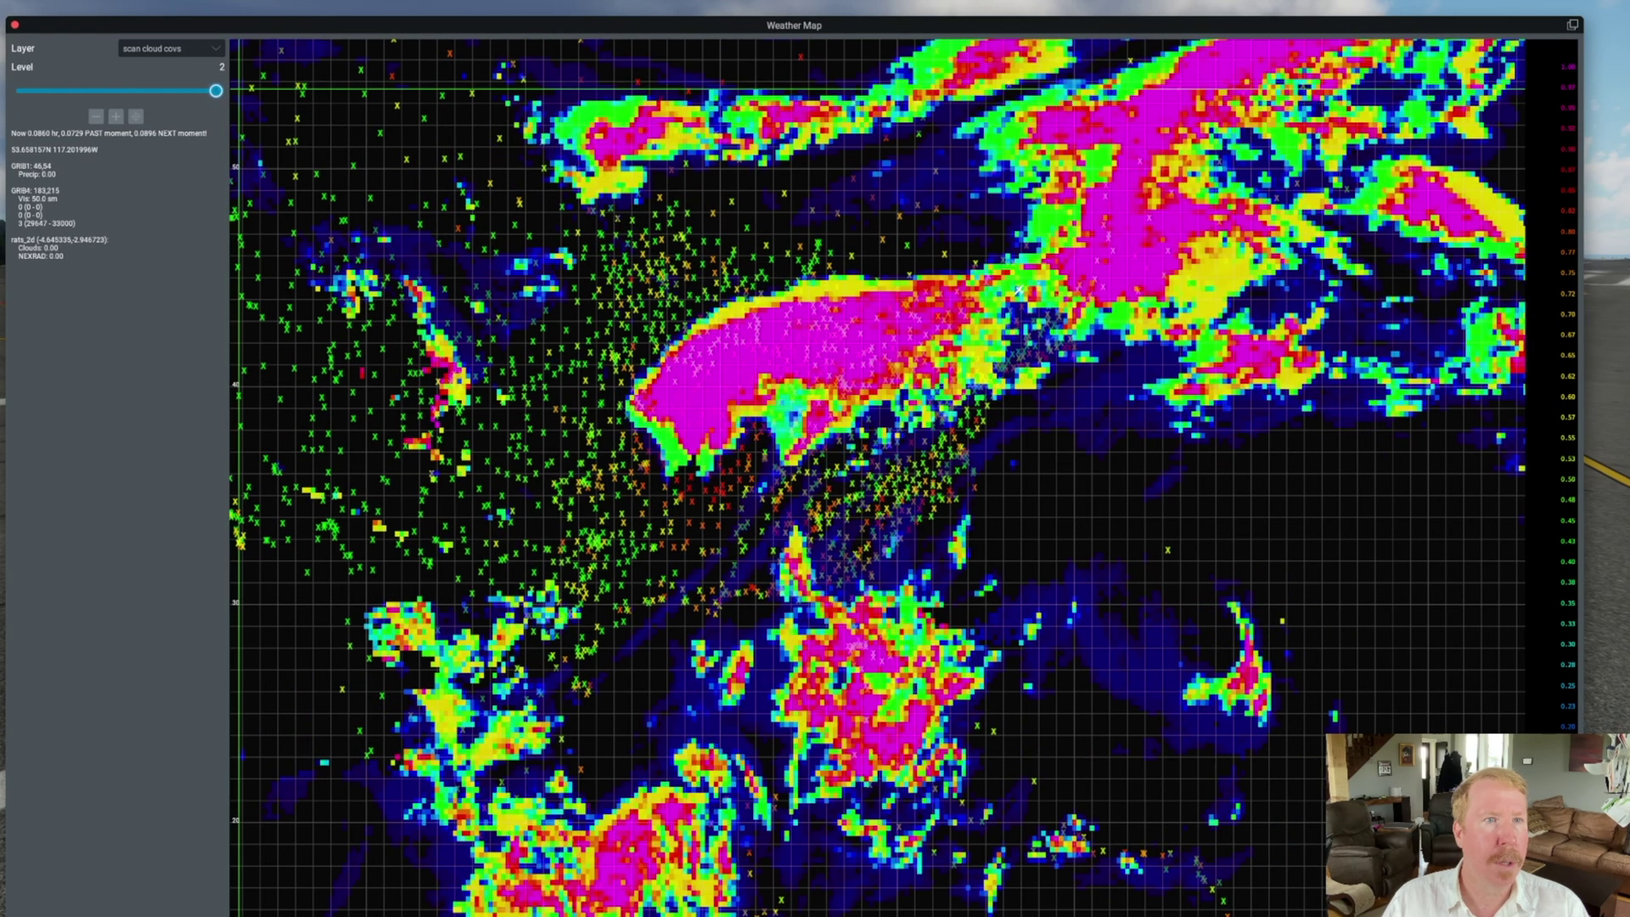
{"action": "left_click", "coordinate": [168, 51]}
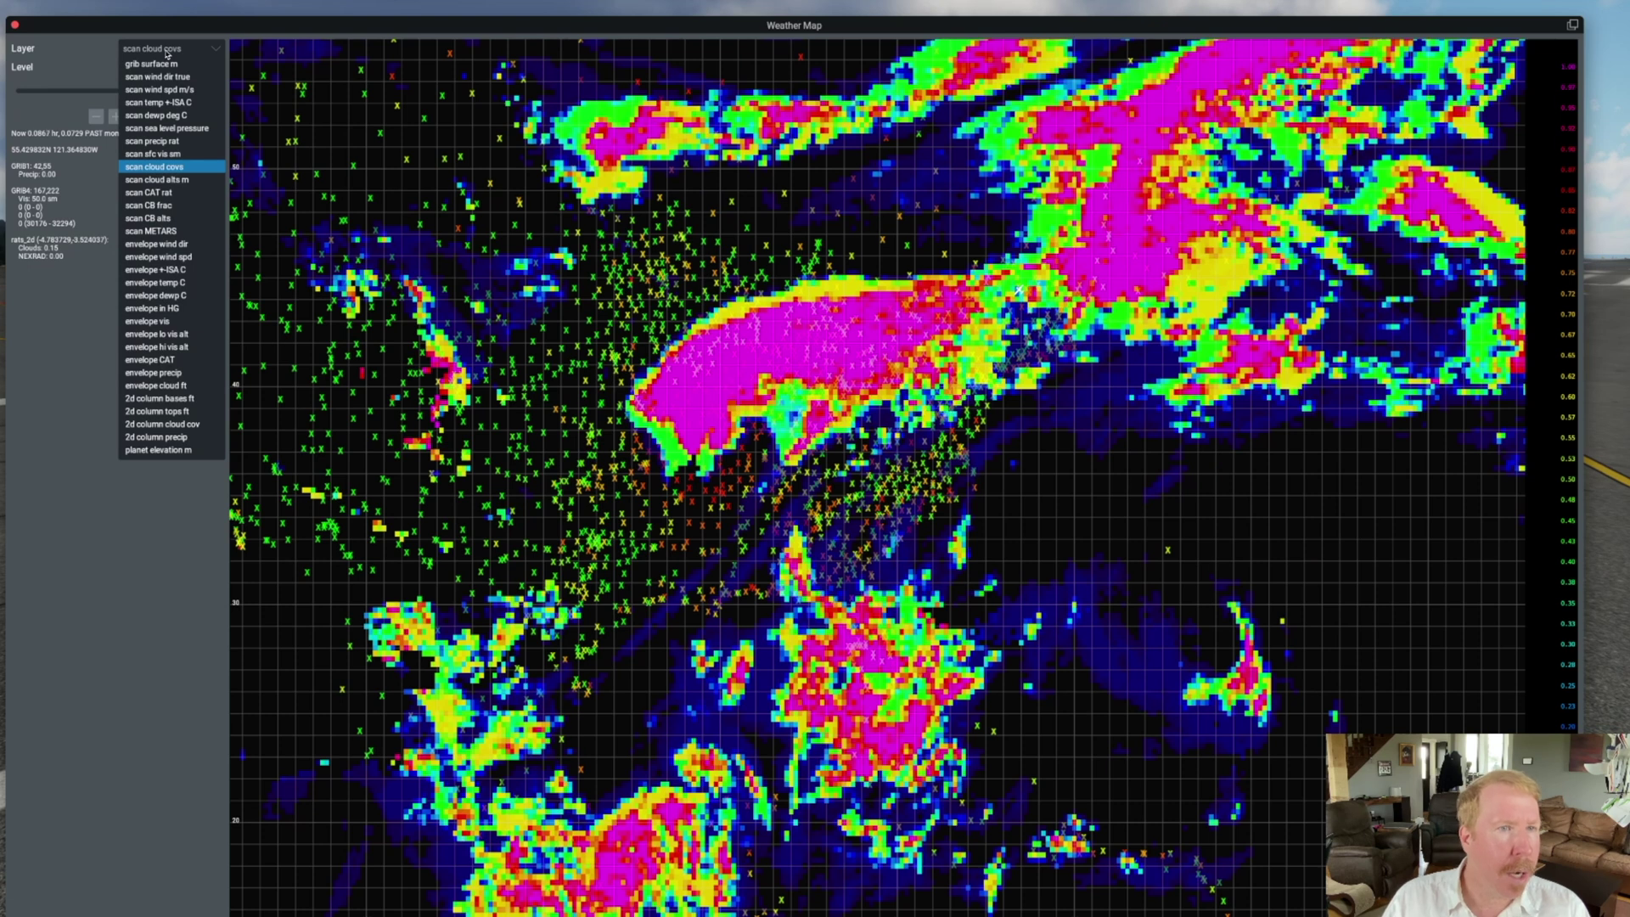
- Step through cloud alts, CAT rat and CB frac, ending on envelope wind spd at Level 3
{"action": "left_click", "coordinate": [169, 181]}
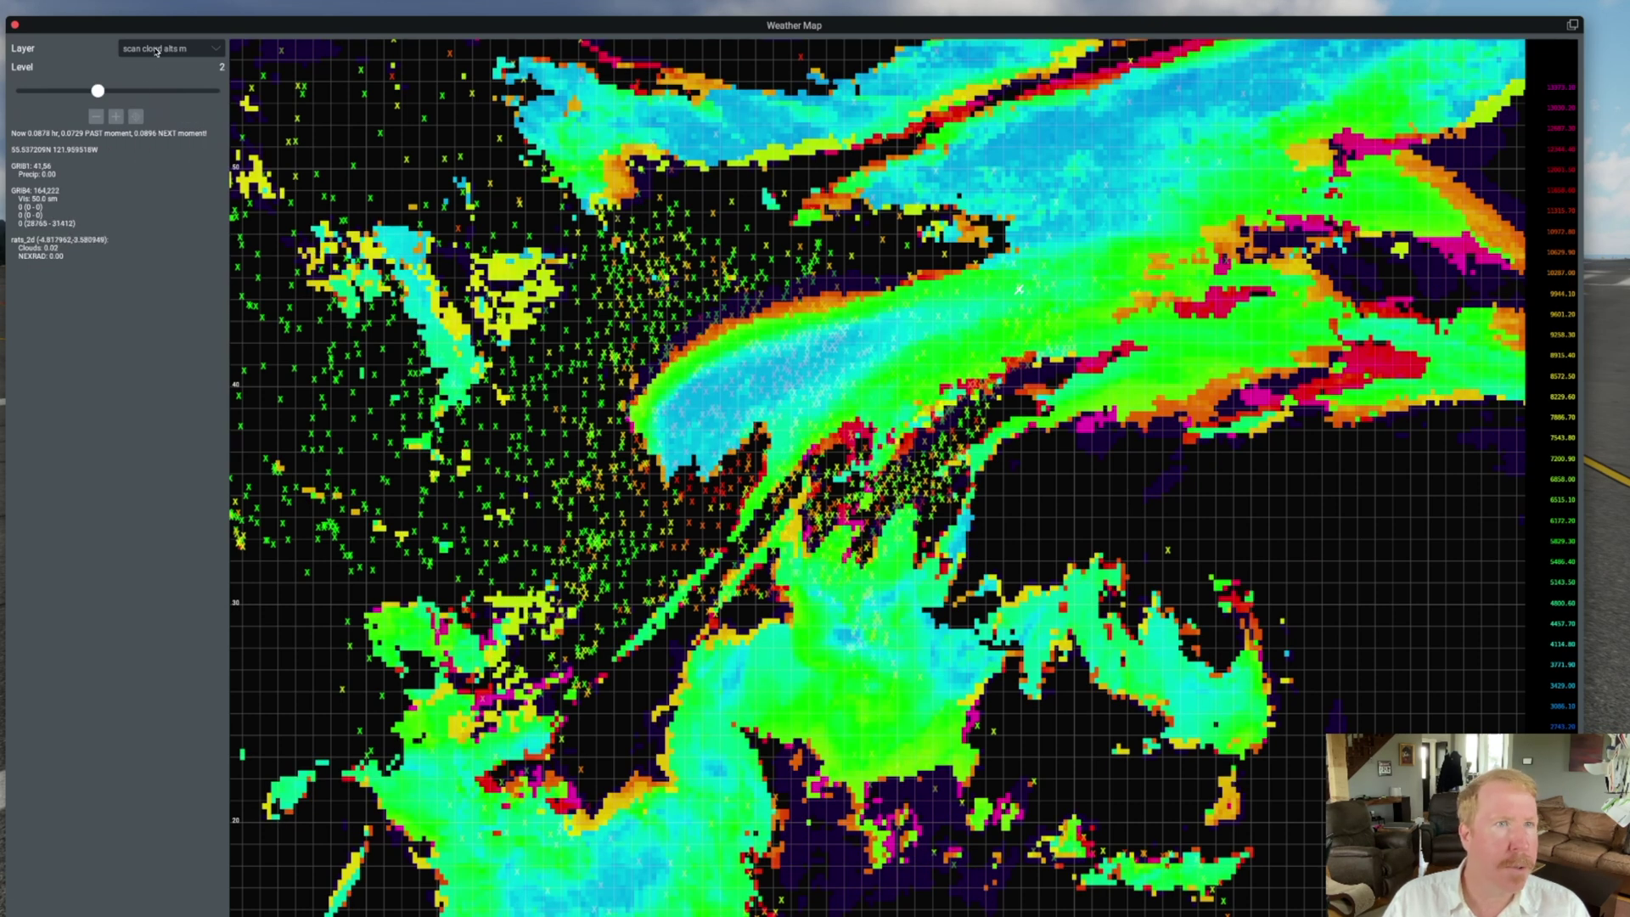
{"action": "left_click", "coordinate": [157, 51]}
{"action": "left_click", "coordinate": [165, 194]}
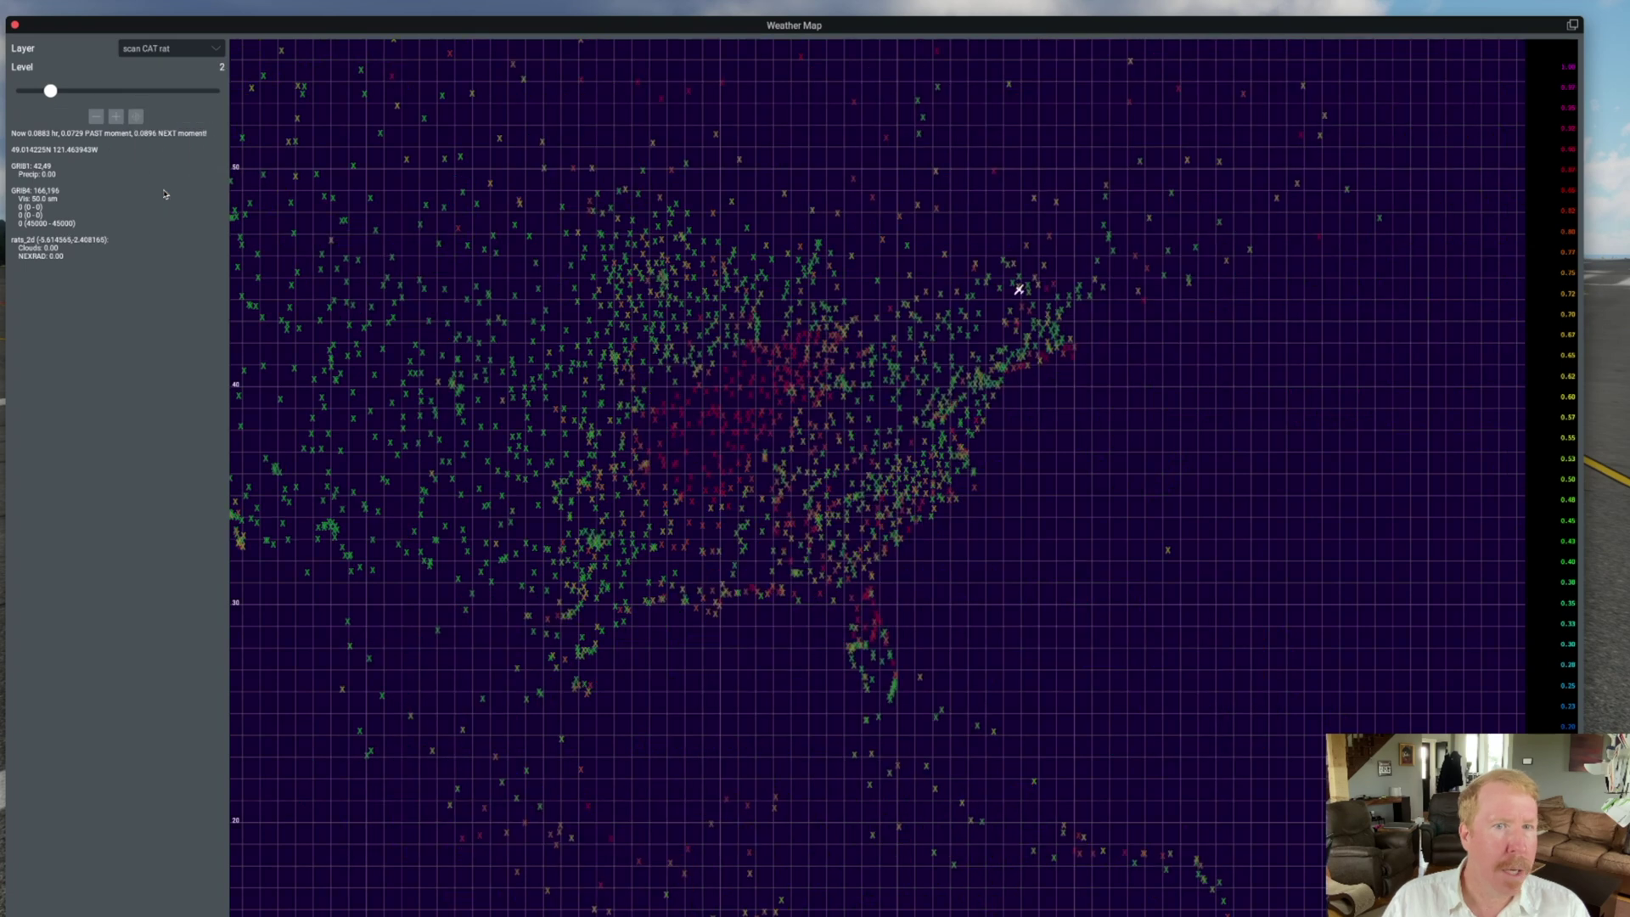
{"action": "left_click", "coordinate": [153, 57]}
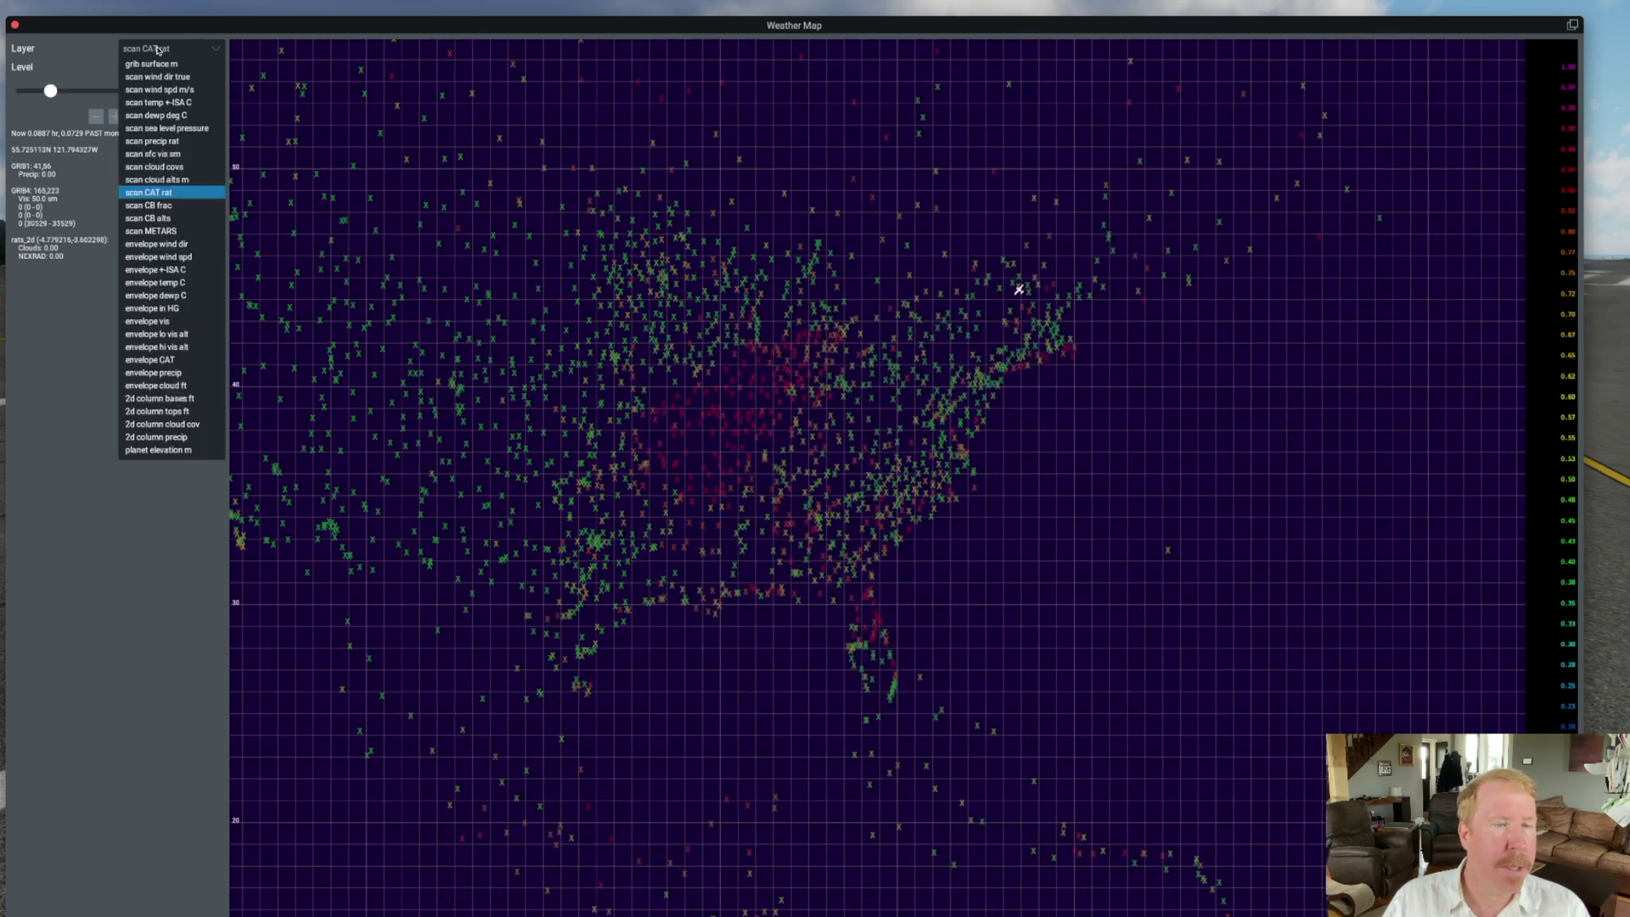
{"action": "left_click", "coordinate": [171, 205]}
{"action": "left_click", "coordinate": [157, 48]}
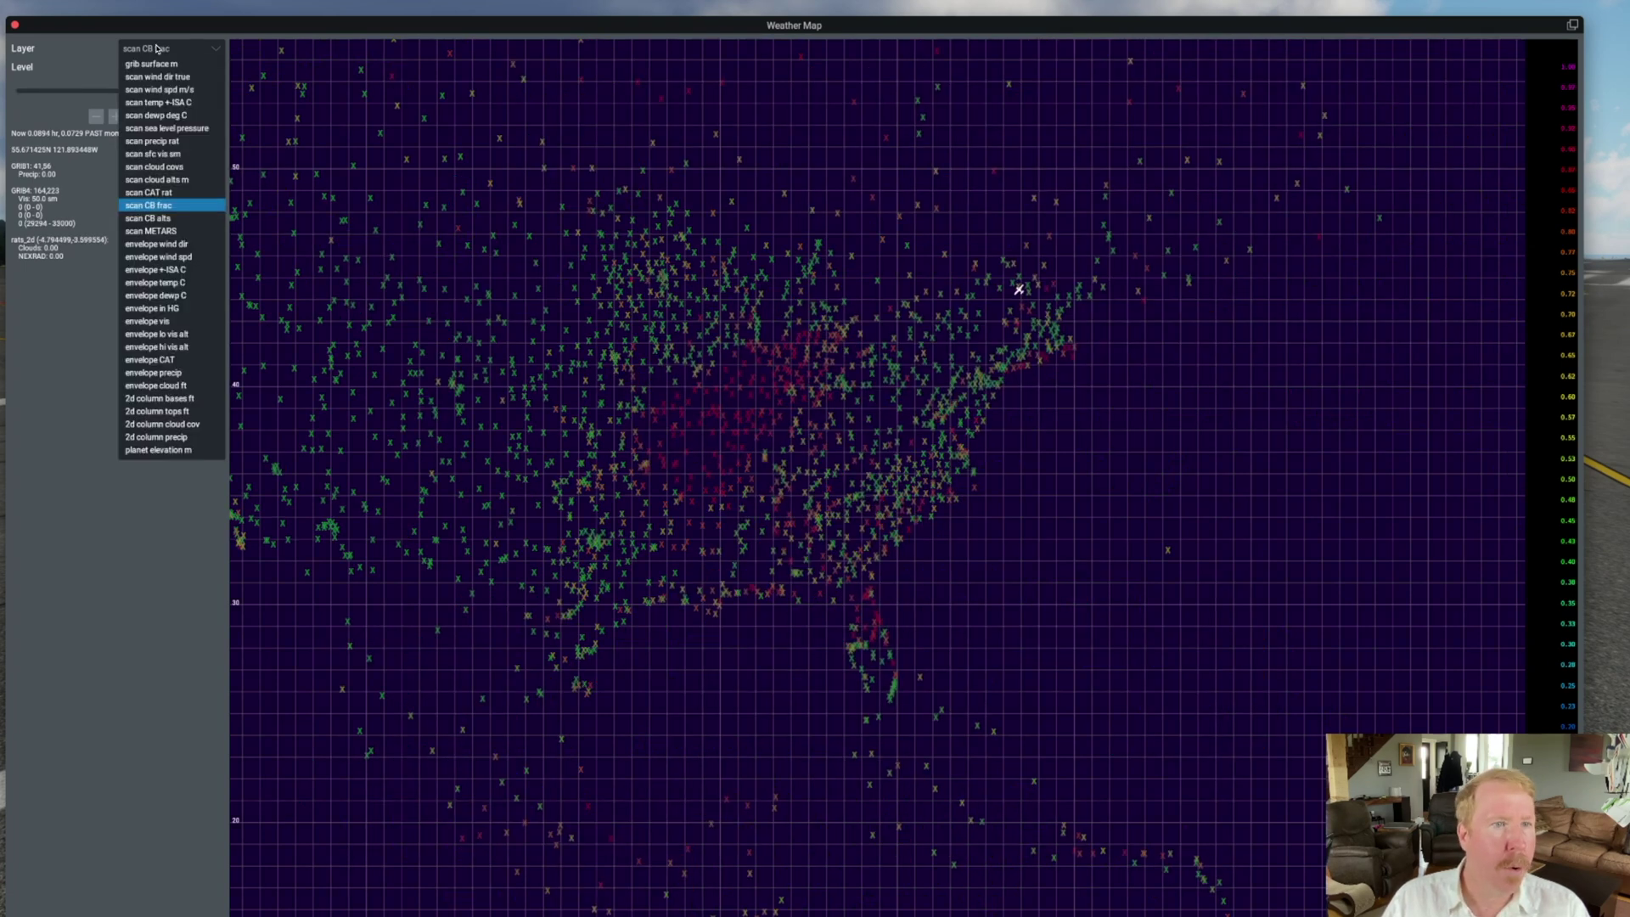
{"action": "left_click", "coordinate": [159, 258]}
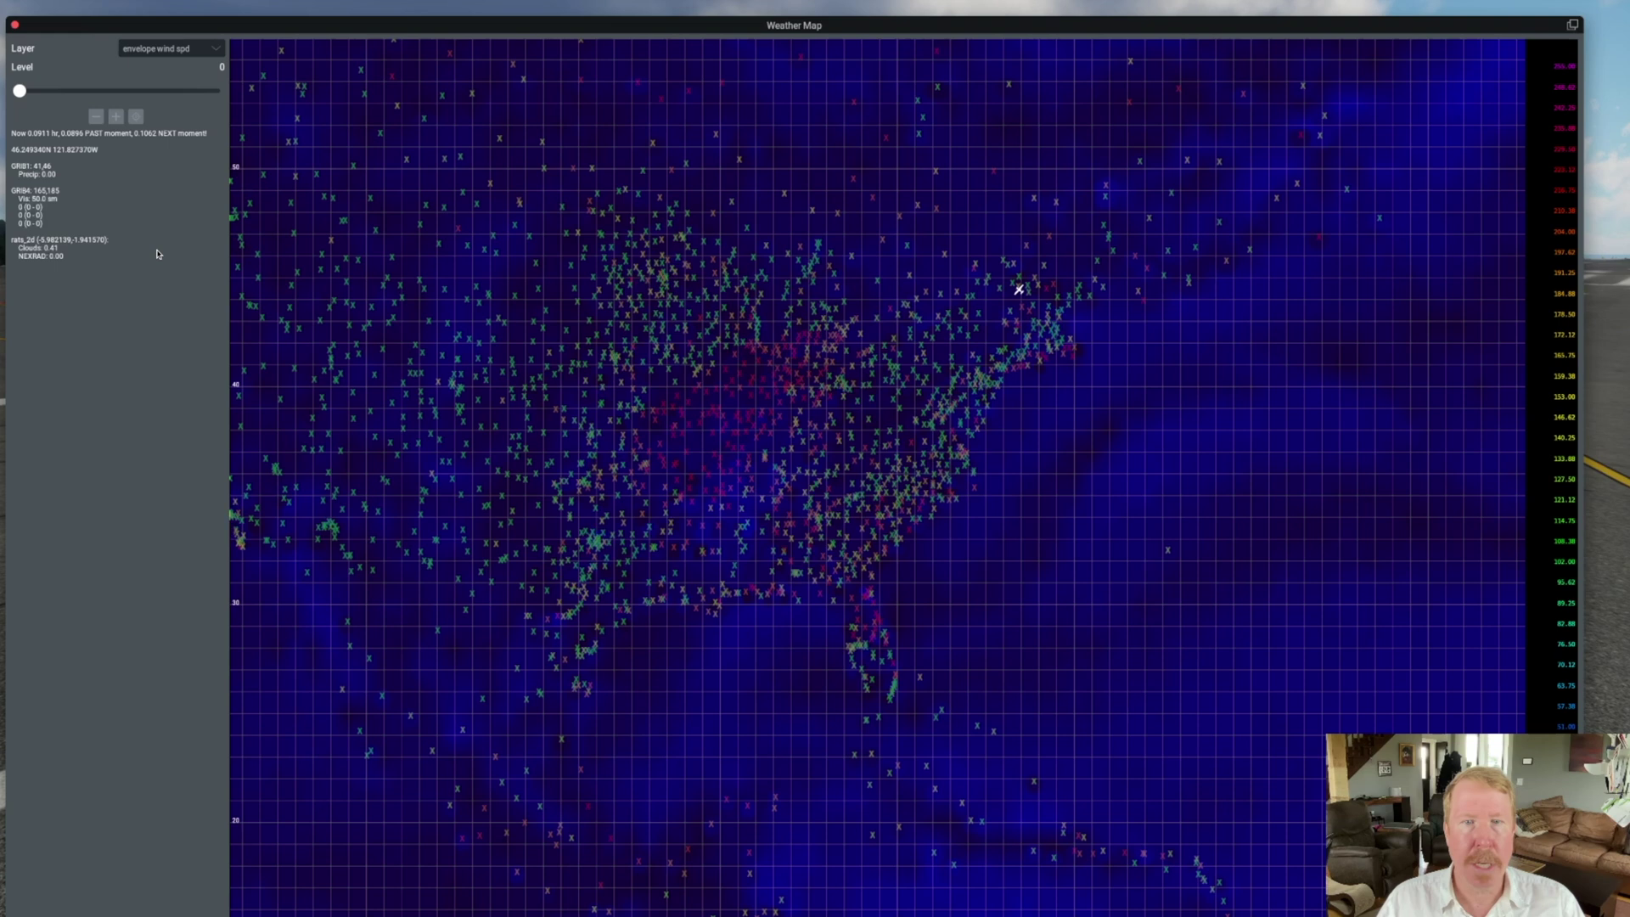
{"action": "left_click", "coordinate": [72, 91]}
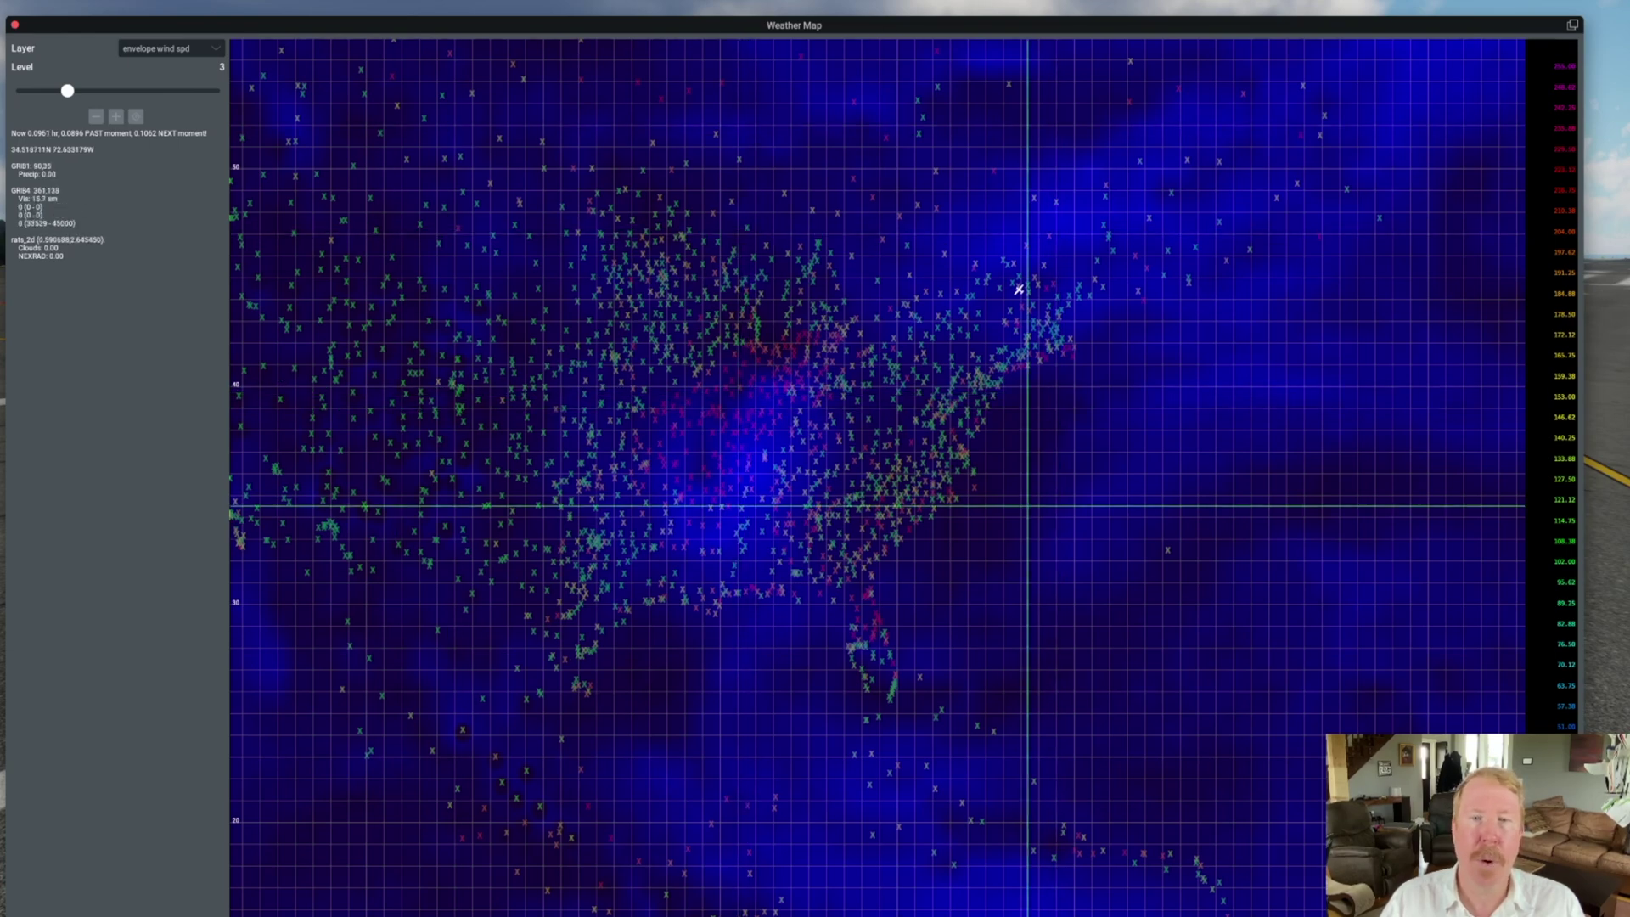
- Close the Weather Map window to return to the aircraft on the runway
{"action": "left_click", "coordinate": [15, 27]}
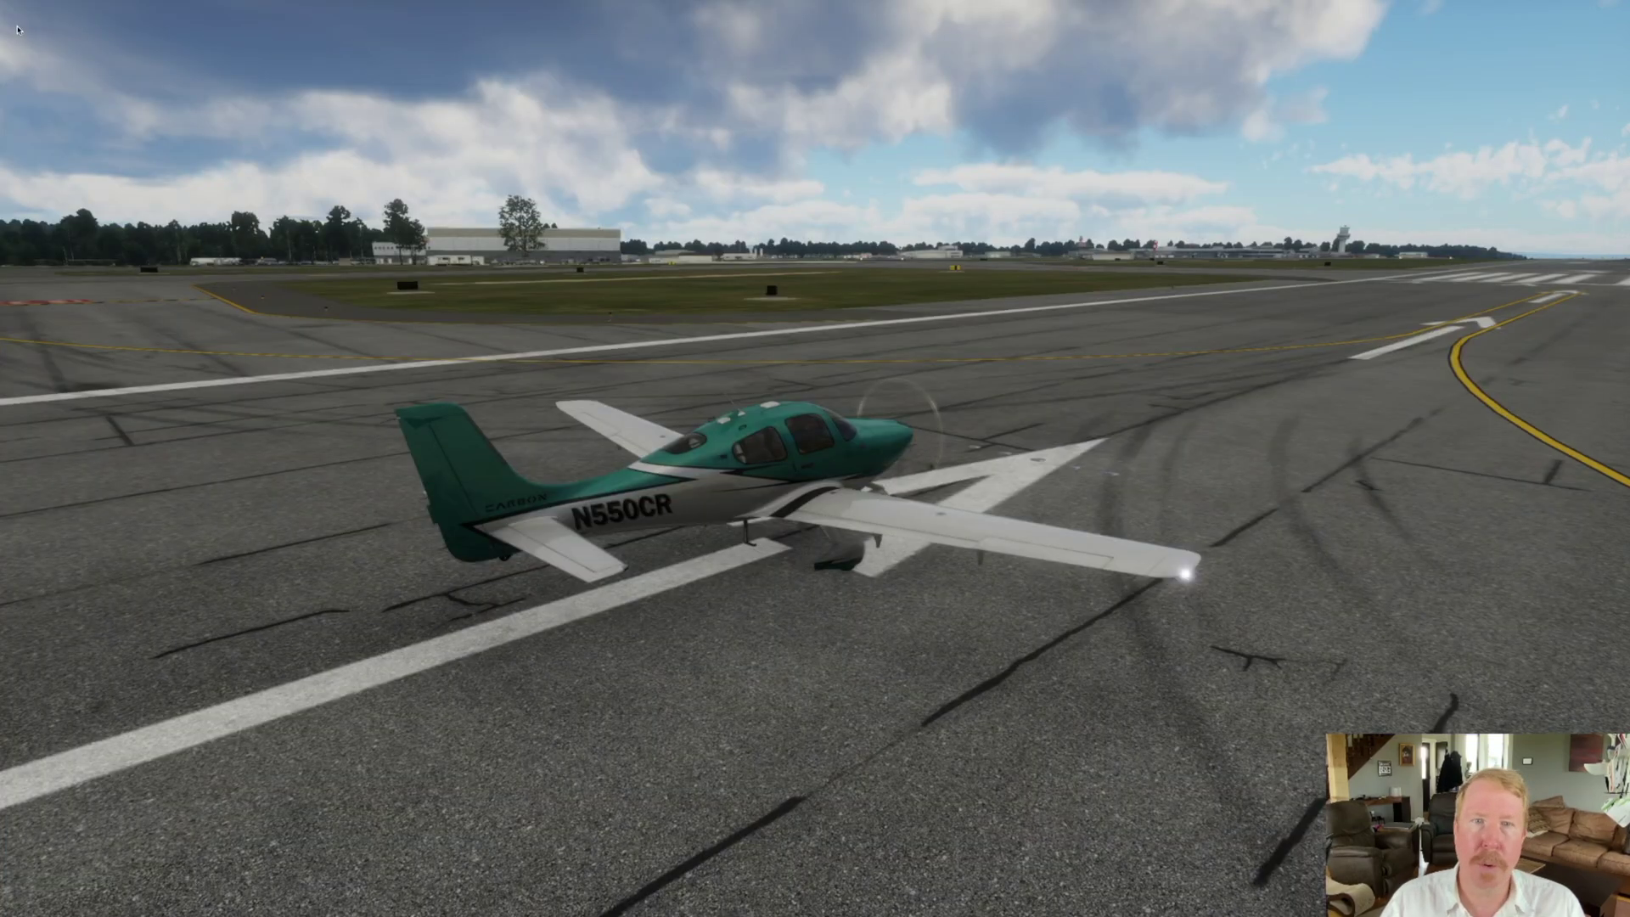